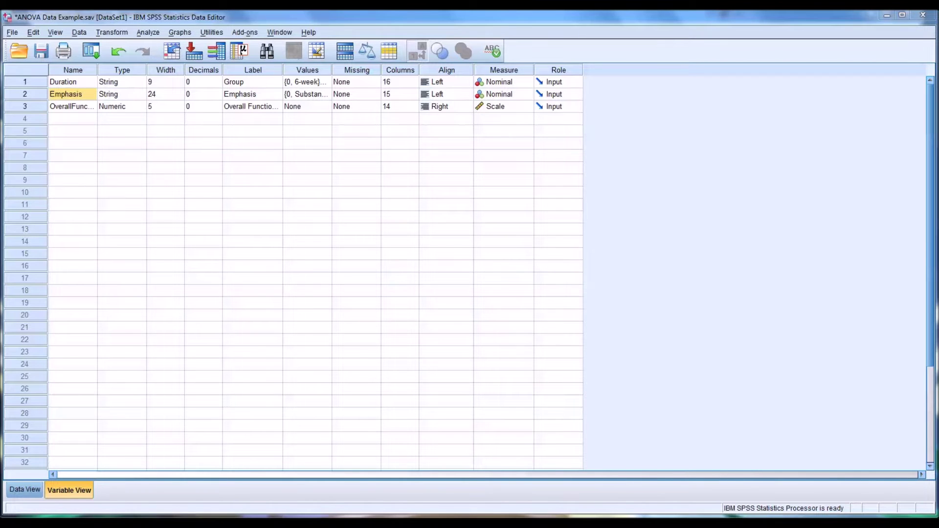
Bring the Data Editor forward and switch to Data View to see the case rows.
{"action": "left_click", "coordinate": [564, 14]}
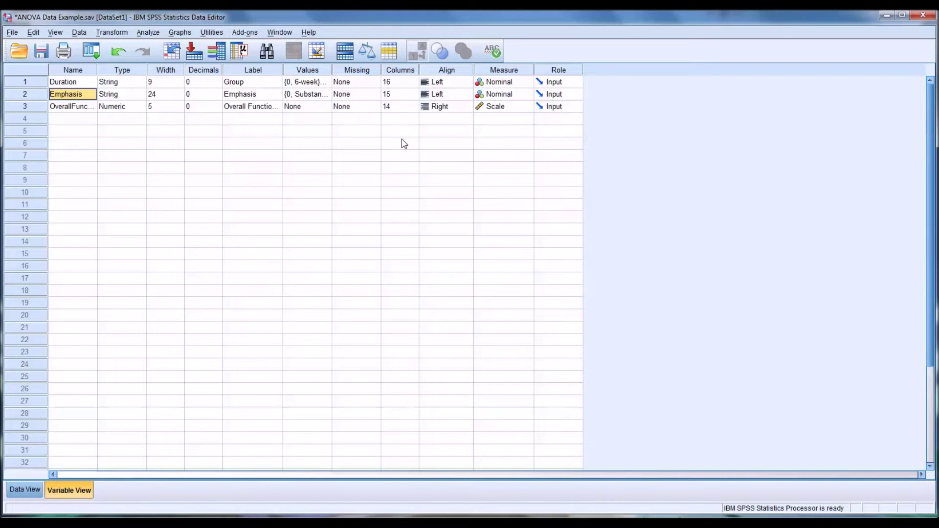
{"action": "left_click", "coordinate": [20, 489]}
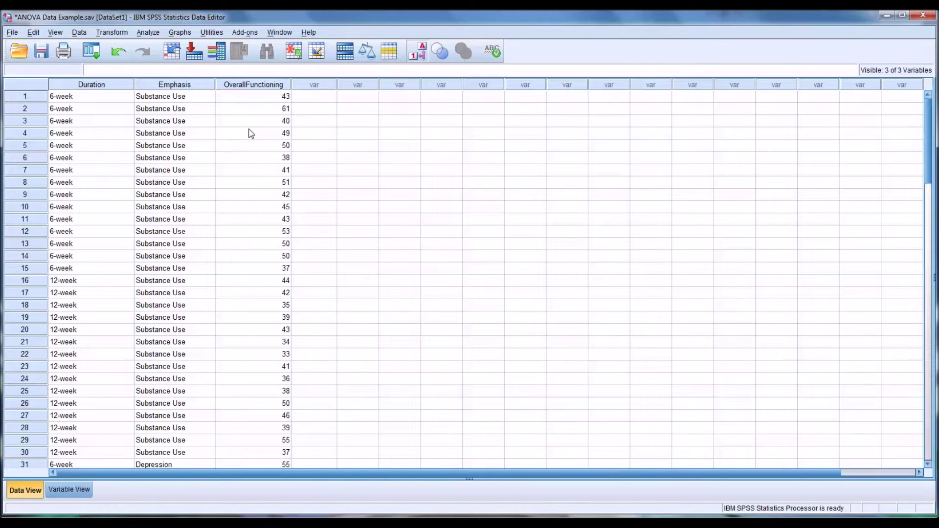
Widen the Duration column slightly in the data grid.
{"action": "left_click", "coordinate": [110, 90]}
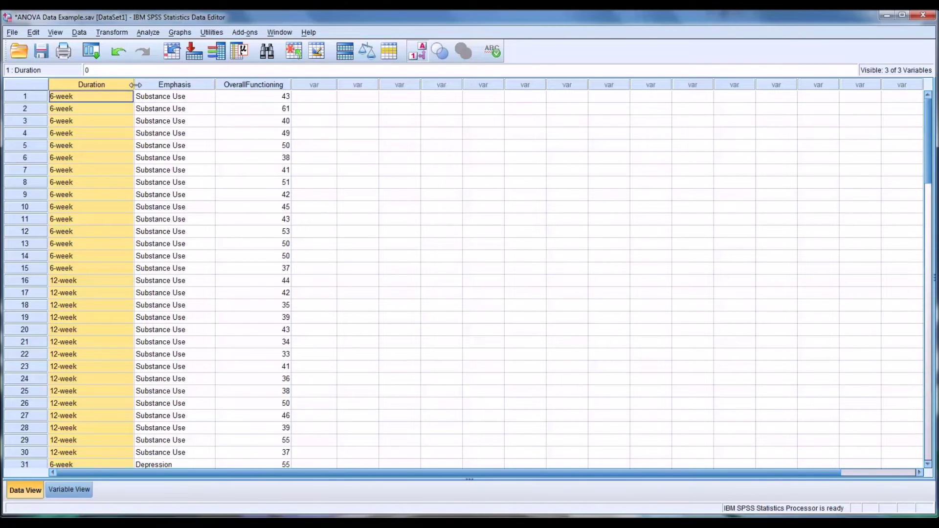
{"action": "left_click_drag", "start_coordinate": [136, 85], "coordinate": [136, 85]}
{"action": "left_click", "coordinate": [241, 88]}
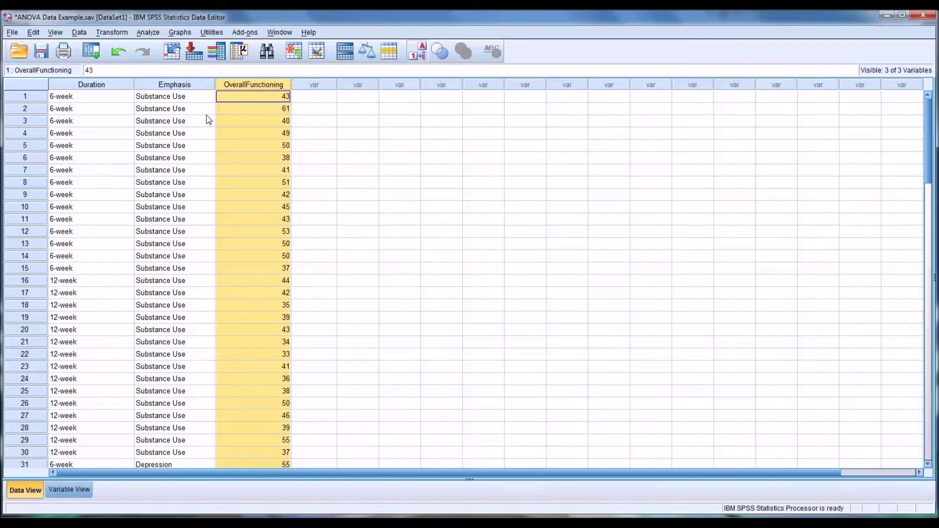
{"action": "left_click", "coordinate": [89, 88]}
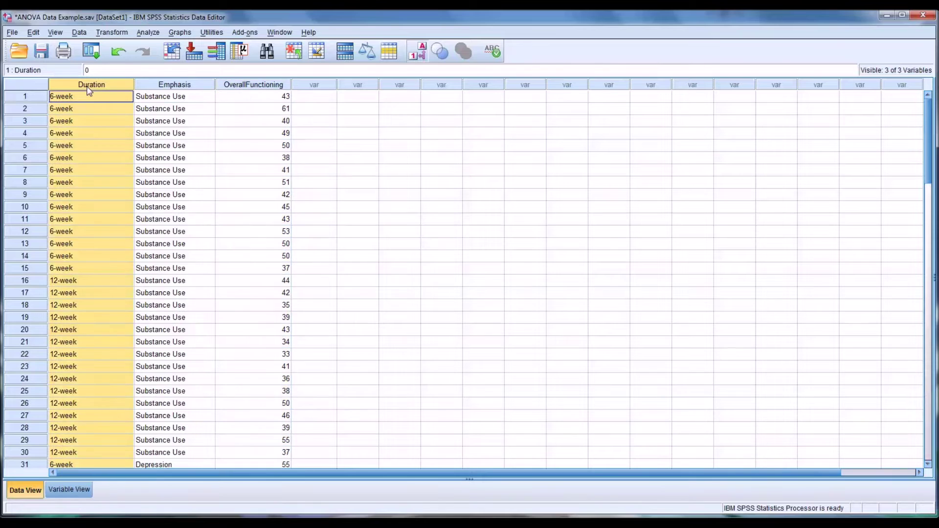
{"action": "double_click", "coordinate": [112, 97]}
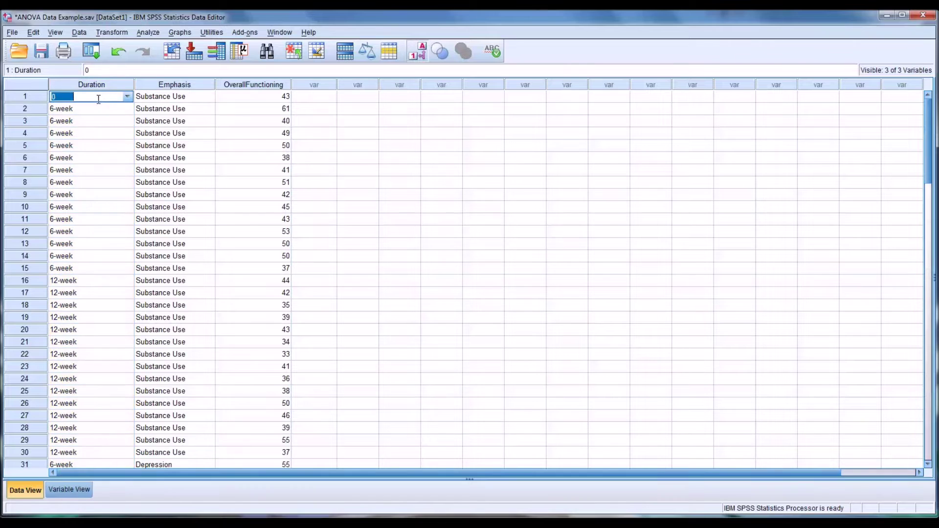
{"action": "left_click", "coordinate": [122, 109]}
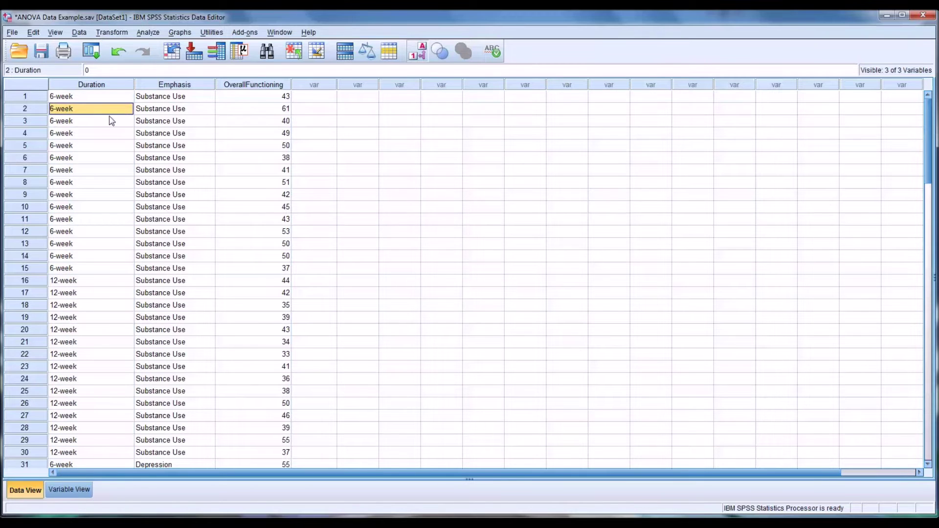
{"action": "left_click", "coordinate": [110, 98]}
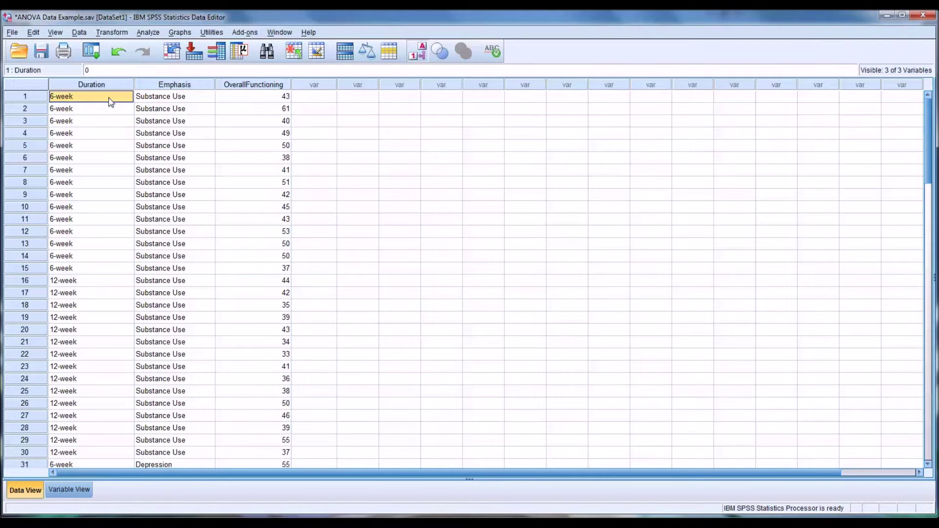
{"action": "left_click", "coordinate": [106, 282]}
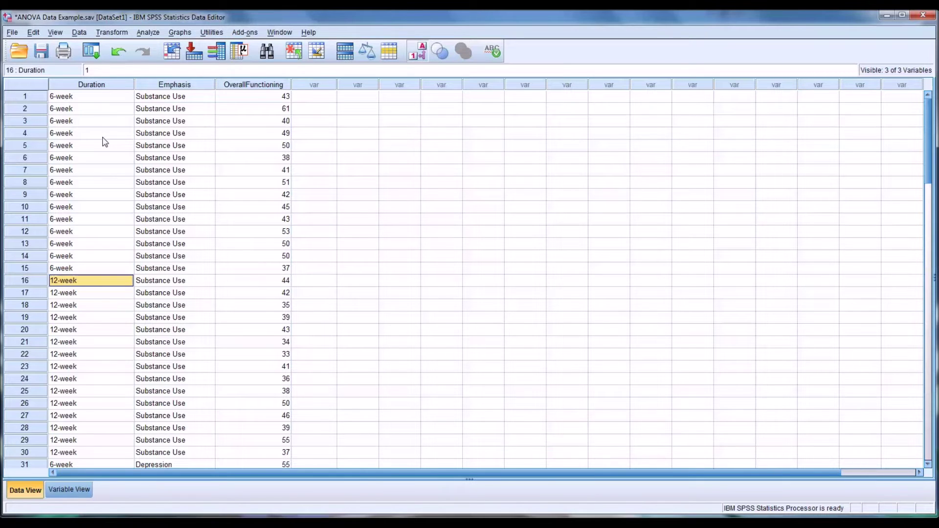
{"action": "left_click", "coordinate": [97, 97]}
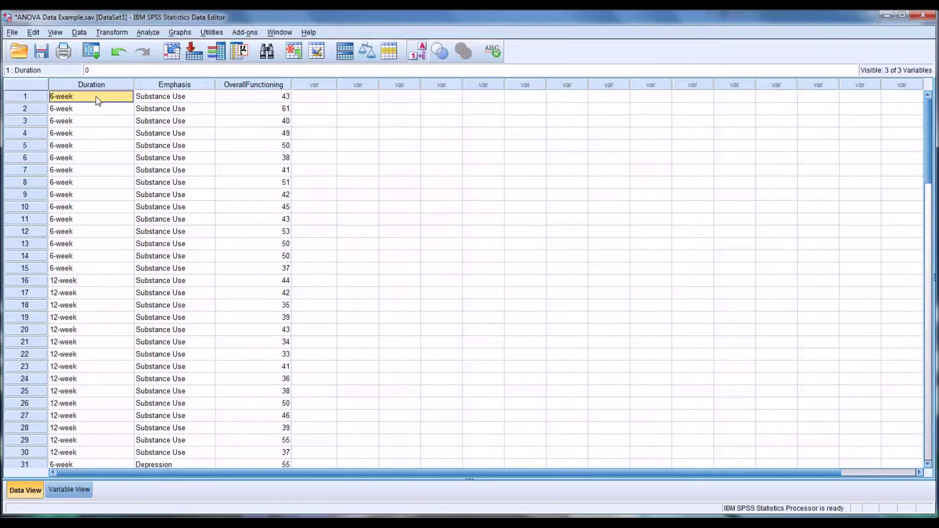
{"action": "left_click", "coordinate": [116, 293]}
{"action": "scroll", "coordinate": [116, 293], "scroll_direction": "down", "scroll_amount": 20}
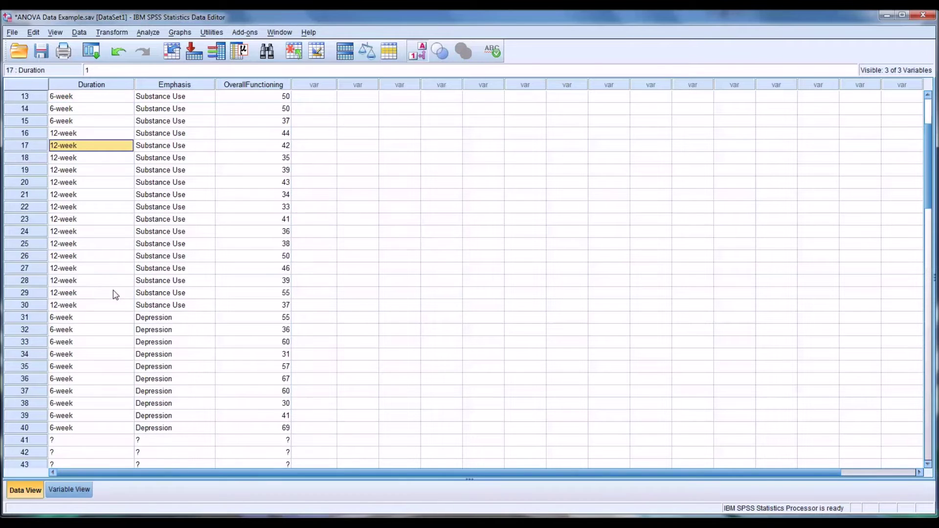
{"action": "scroll", "coordinate": [113, 291], "scroll_direction": "down", "scroll_amount": 1}
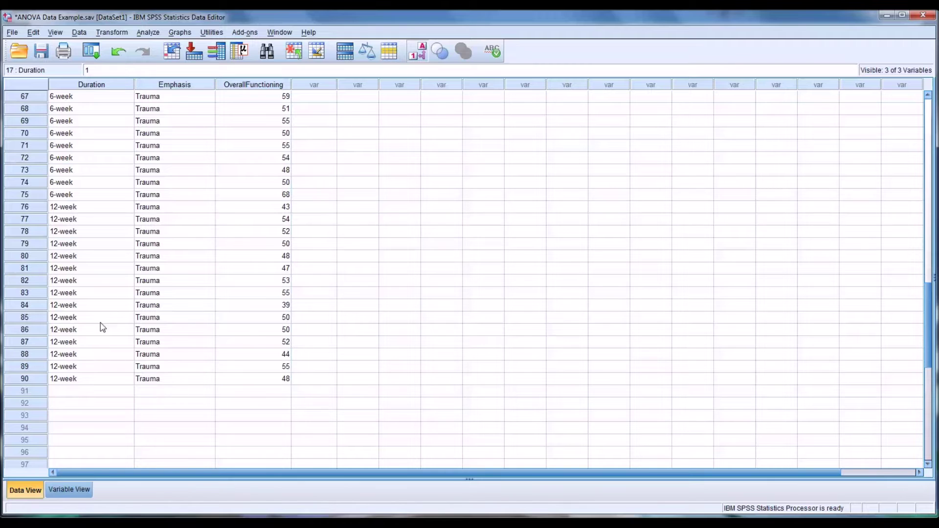
{"action": "scroll", "coordinate": [102, 335], "scroll_direction": "up", "scroll_amount": 10}
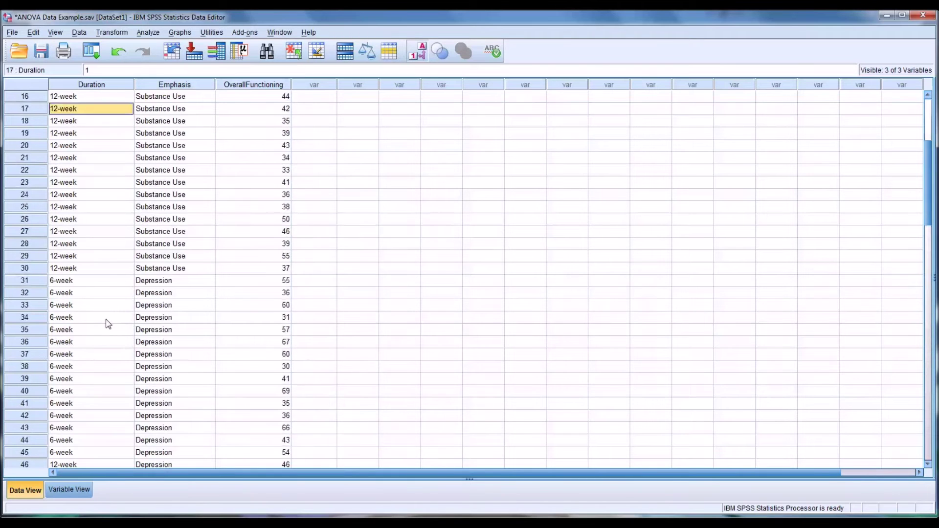
{"action": "scroll", "coordinate": [109, 325], "scroll_direction": "up", "scroll_amount": 5}
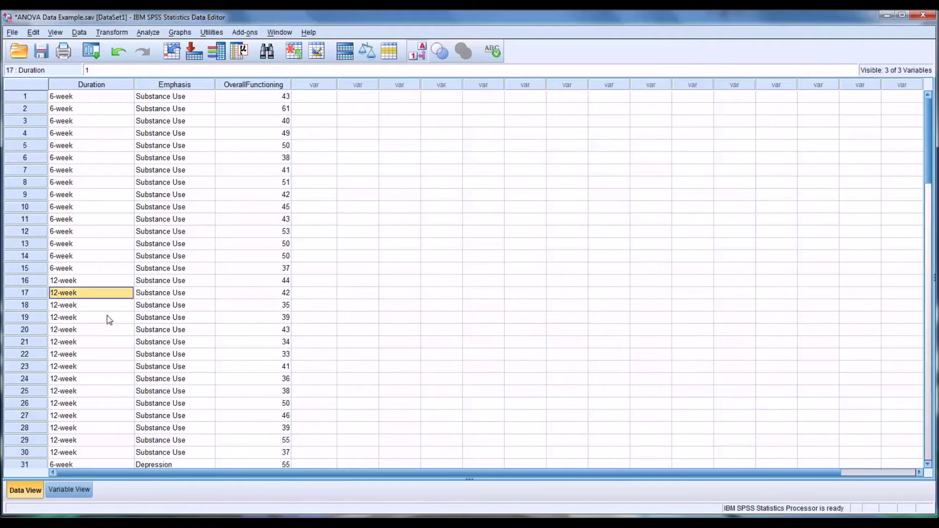
{"action": "left_click", "coordinate": [98, 210]}
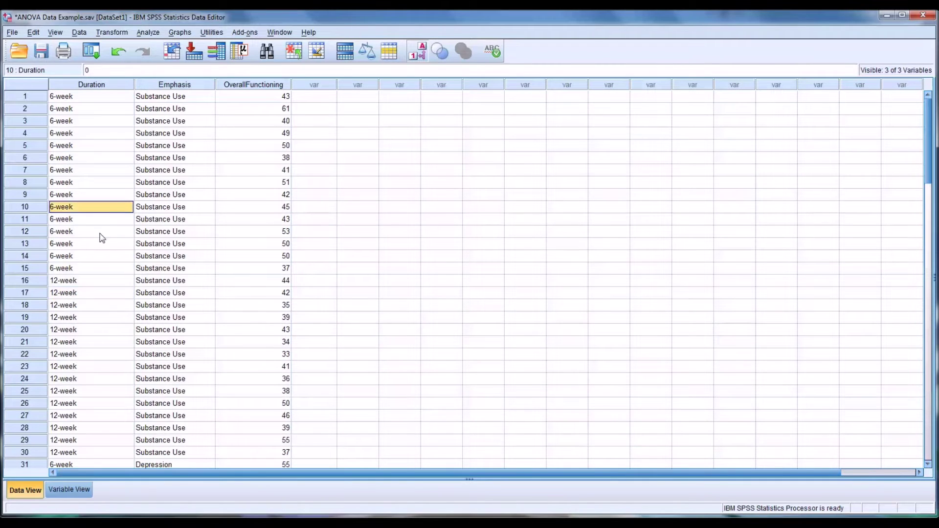
{"action": "left_click", "coordinate": [103, 307]}
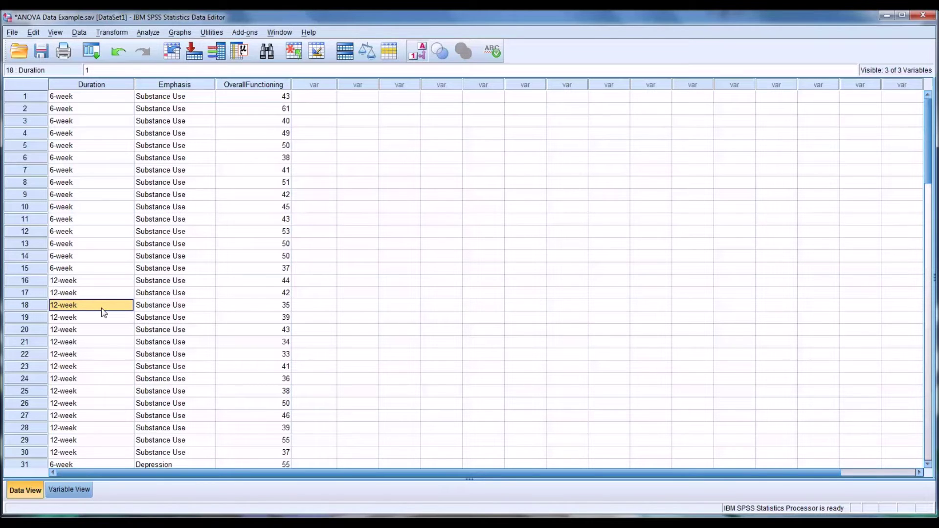
{"action": "left_click", "coordinate": [104, 86]}
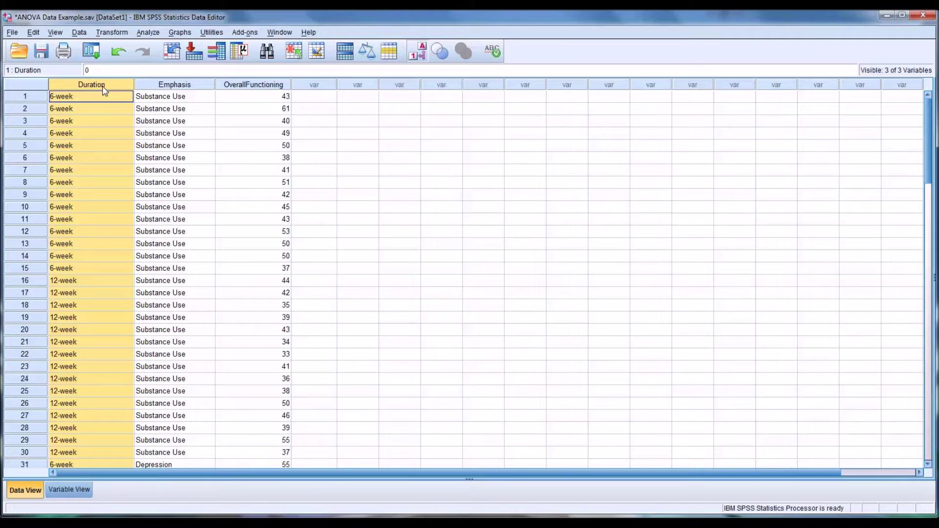
{"action": "left_click", "coordinate": [195, 87]}
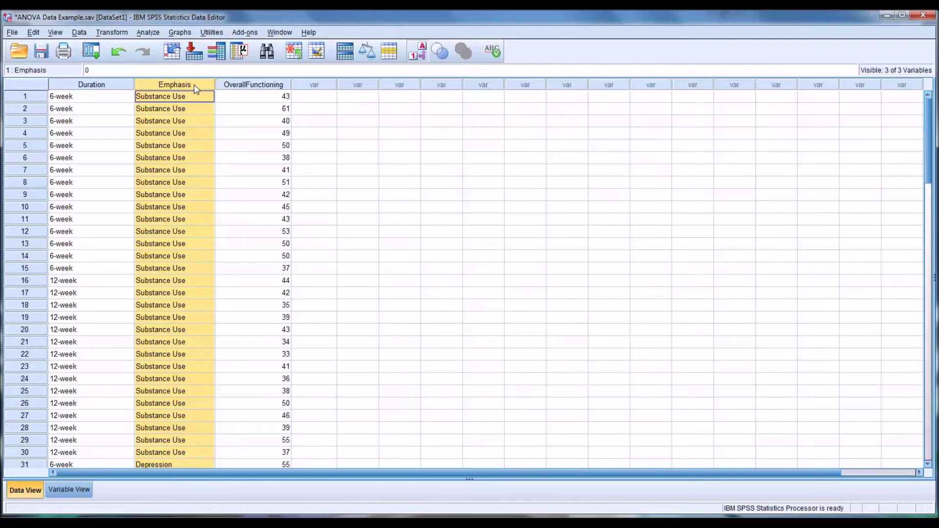
{"action": "left_click", "coordinate": [248, 86]}
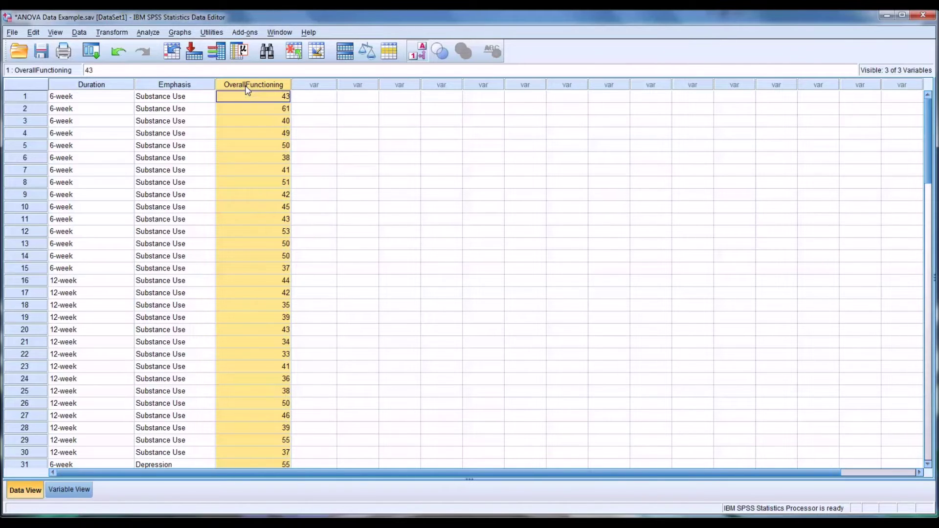
{"action": "left_click", "coordinate": [180, 90]}
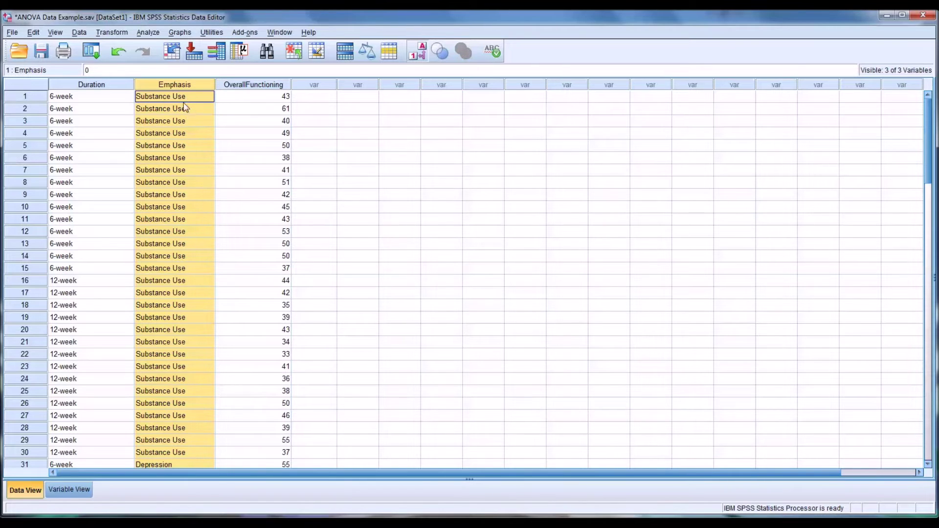
{"action": "double_click", "coordinate": [176, 99]}
{"action": "left_click", "coordinate": [198, 108]}
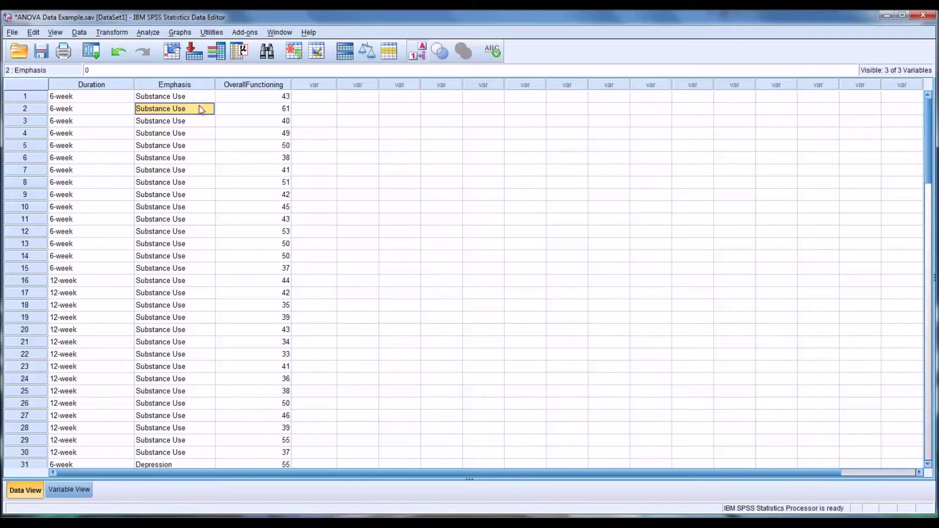
{"action": "scroll", "coordinate": [196, 123], "scroll_direction": "down", "scroll_amount": 7}
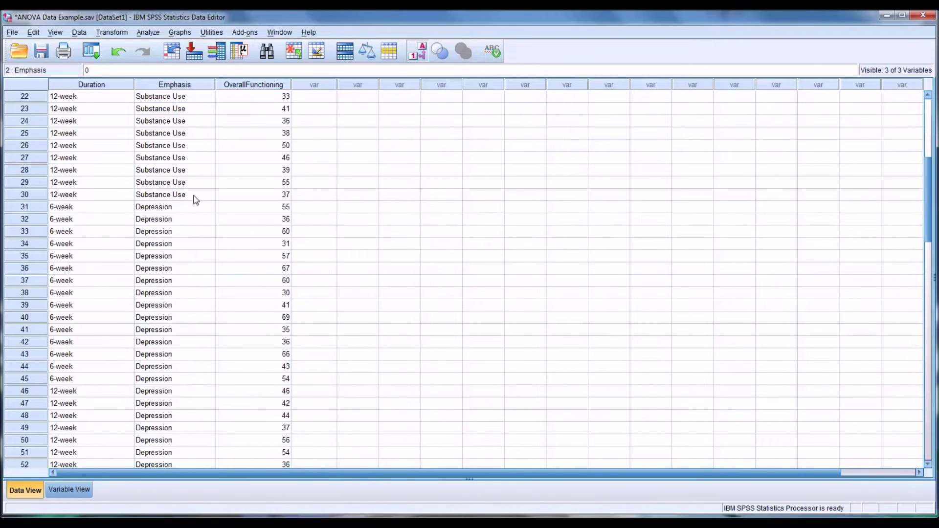
{"action": "left_click", "coordinate": [184, 212]}
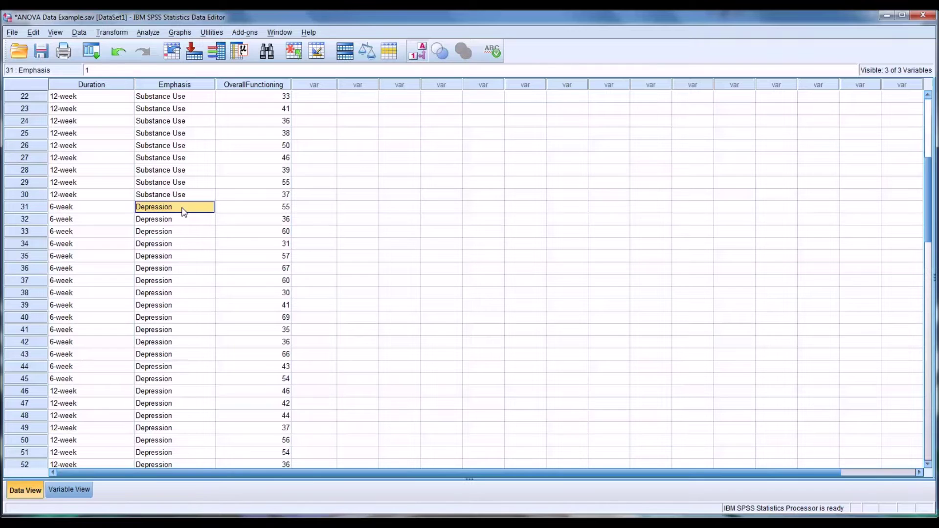
{"action": "scroll", "coordinate": [184, 212], "scroll_direction": "down", "scroll_amount": 10}
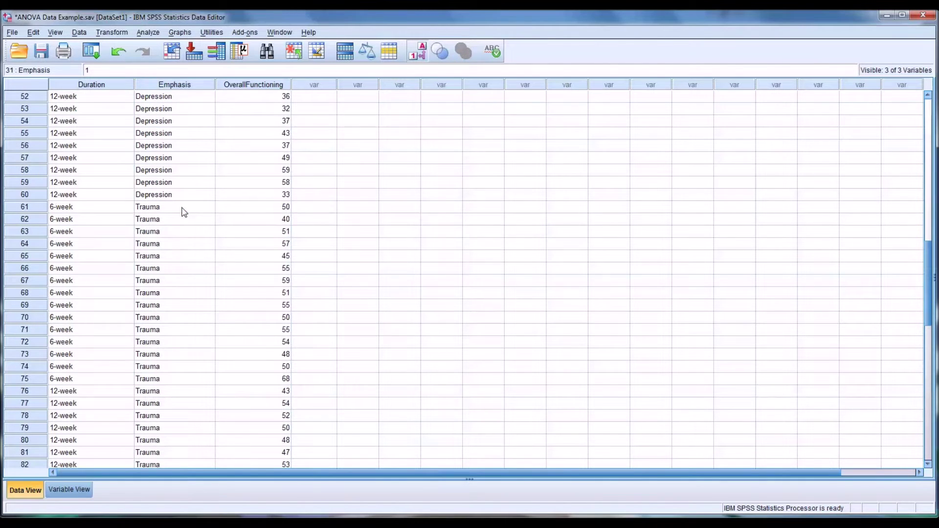
{"action": "left_click", "coordinate": [181, 222]}
{"action": "scroll", "coordinate": [181, 222], "scroll_direction": "down", "scroll_amount": 3}
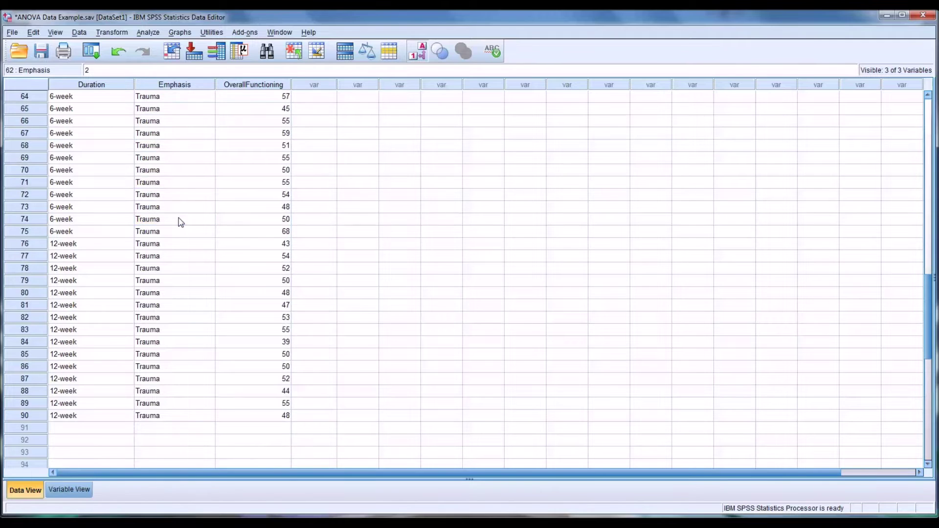
{"action": "scroll", "coordinate": [181, 222], "scroll_direction": "up", "scroll_amount": 2}
{"action": "scroll", "coordinate": [181, 223], "scroll_direction": "up", "scroll_amount": 10}
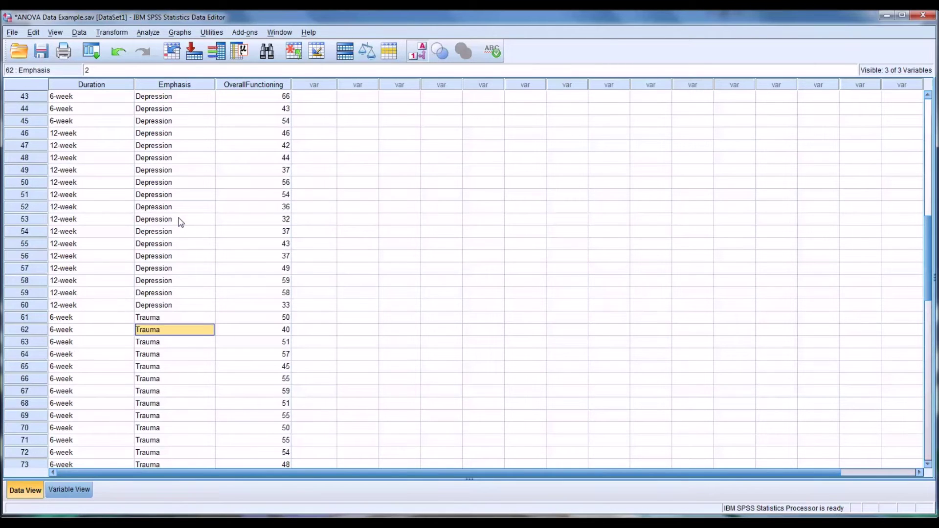
{"action": "scroll", "coordinate": [181, 222], "scroll_direction": "up", "scroll_amount": 8}
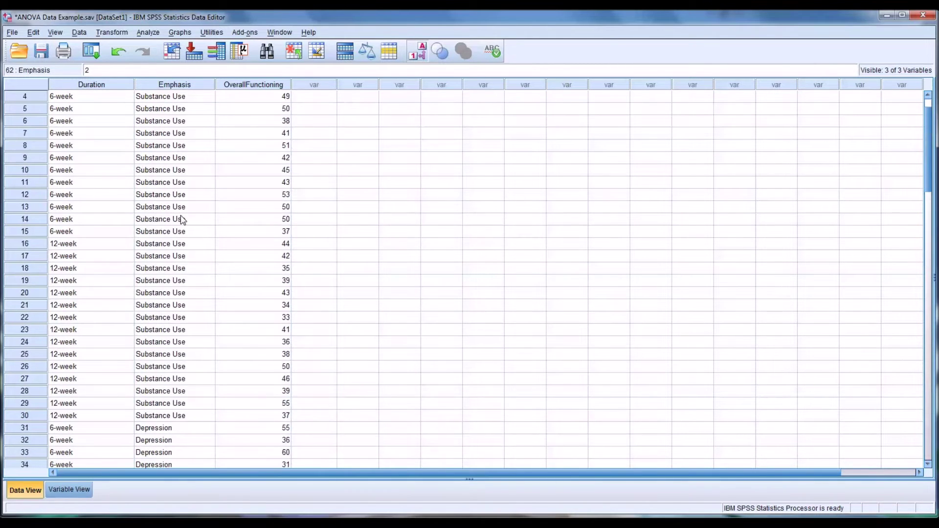
Inspect the codes stored for 6-week and 12-week Duration cases.
{"action": "left_click", "coordinate": [100, 88]}
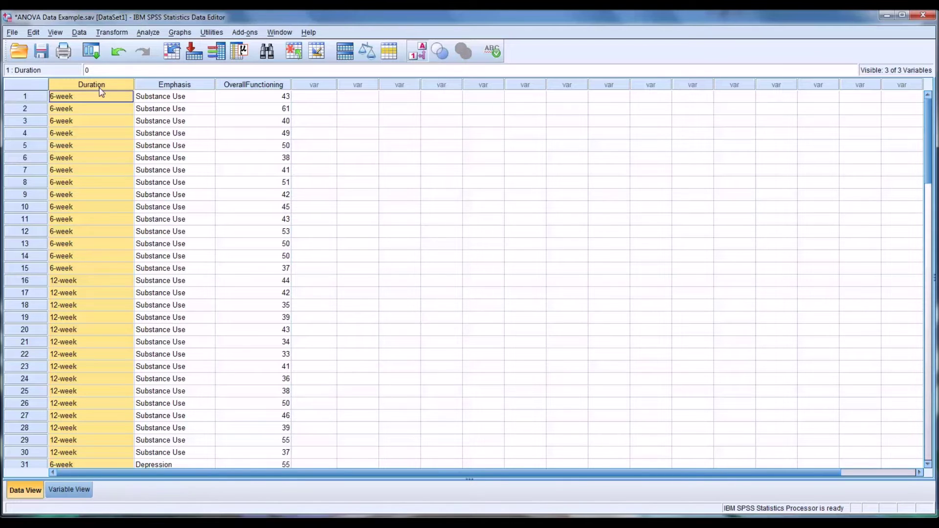
{"action": "left_click", "coordinate": [176, 87]}
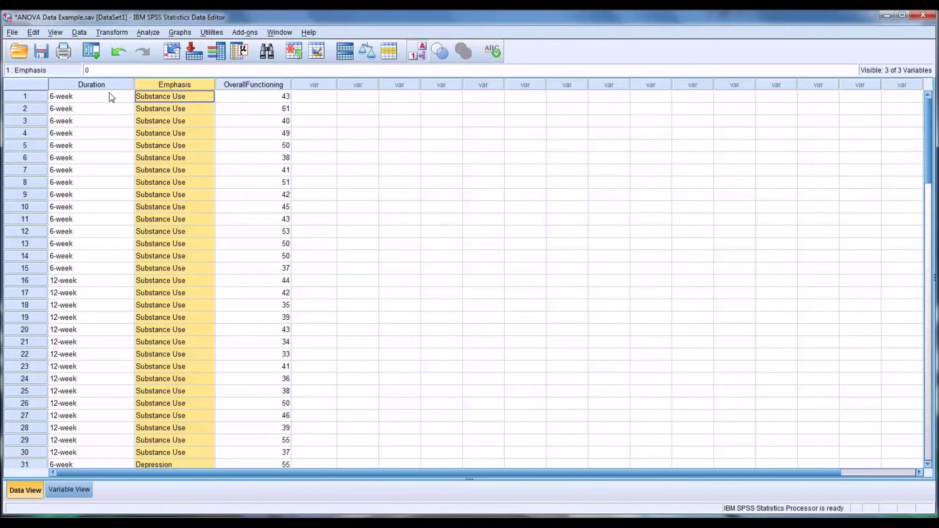
{"action": "left_click", "coordinate": [91, 85]}
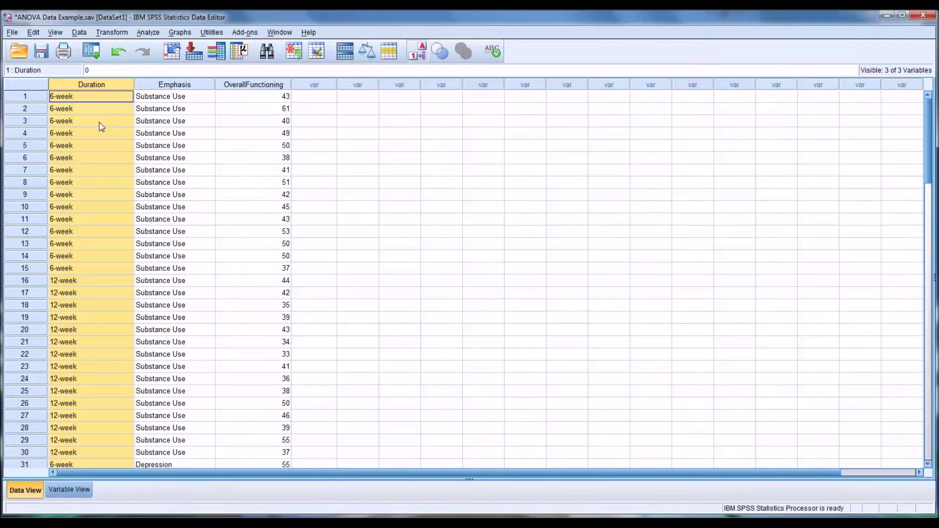
{"action": "left_click", "coordinate": [98, 110]}
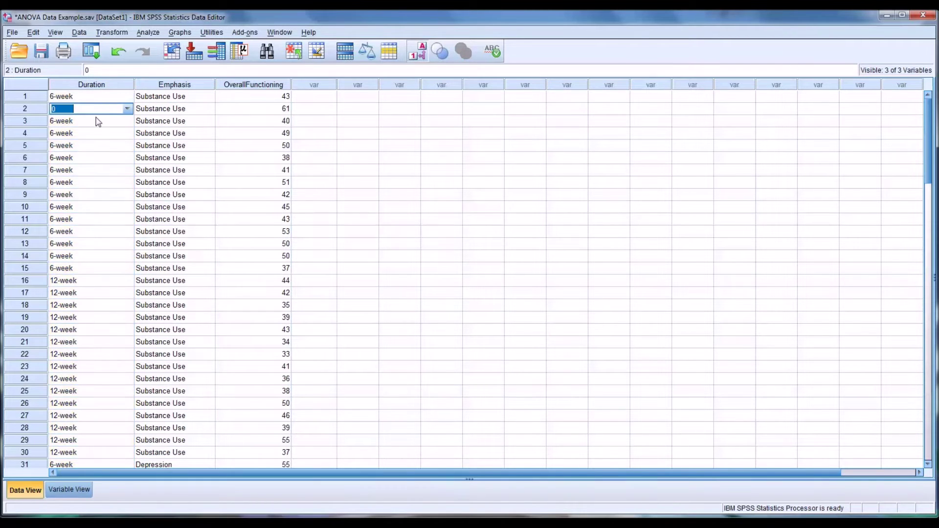
{"action": "left_click", "coordinate": [97, 121]}
{"action": "left_click", "coordinate": [101, 135]}
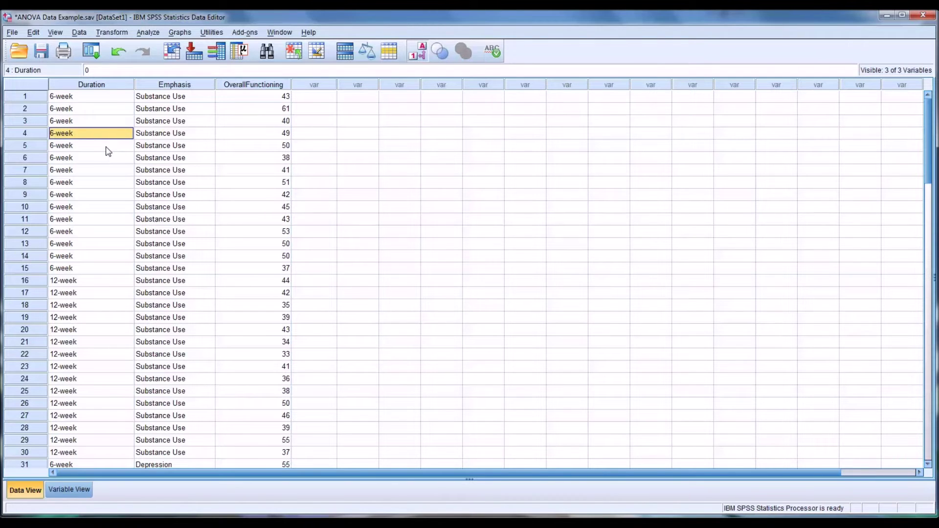
{"action": "left_click", "coordinate": [106, 148]}
{"action": "left_click", "coordinate": [110, 285]}
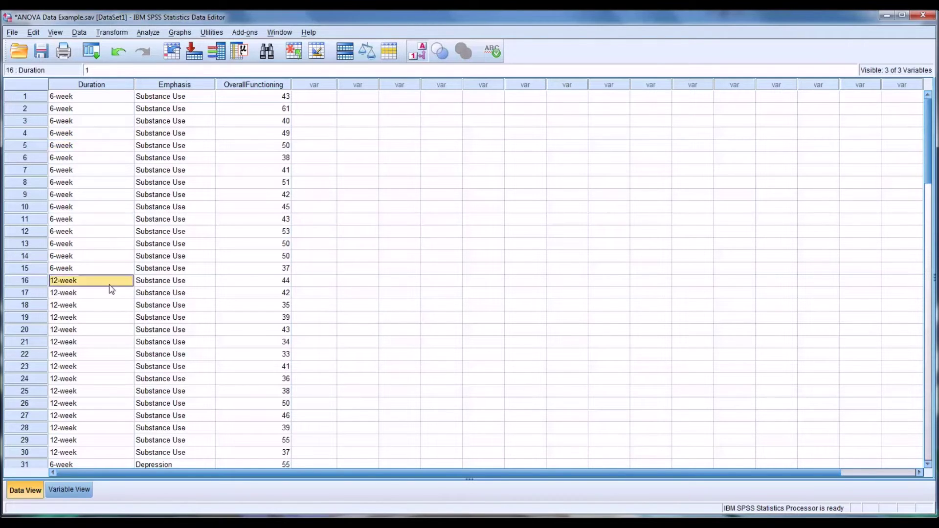
Inspect the codes stored for Substance Use, Depression and Trauma emphasis.
{"action": "left_click", "coordinate": [172, 100]}
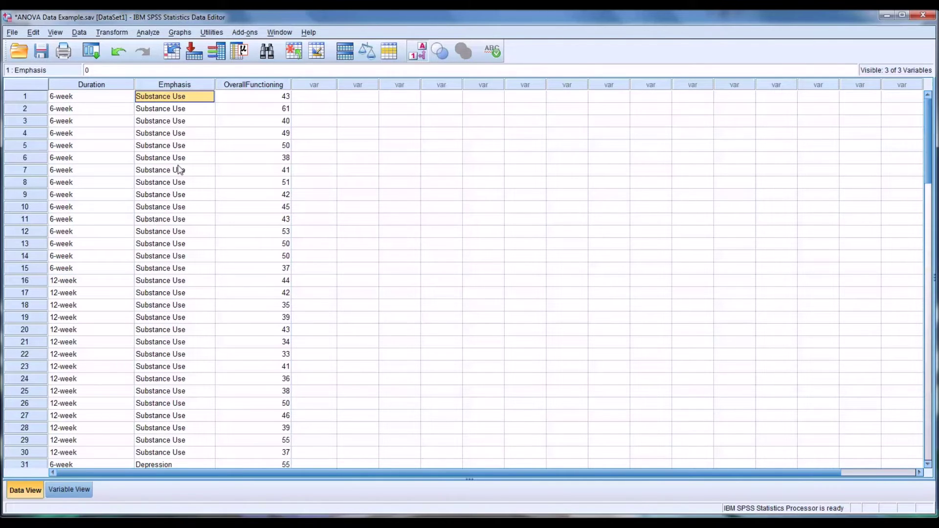
{"action": "scroll", "coordinate": [178, 168], "scroll_direction": "down", "scroll_amount": 2}
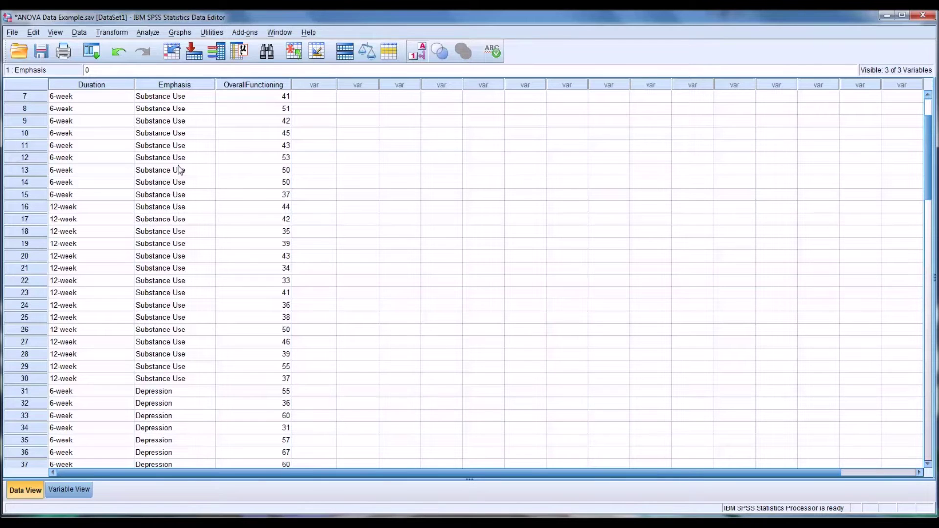
{"action": "scroll", "coordinate": [179, 196], "scroll_direction": "down", "scroll_amount": 4}
{"action": "left_click", "coordinate": [178, 269]}
{"action": "scroll", "coordinate": [179, 271], "scroll_direction": "down", "scroll_amount": 1}
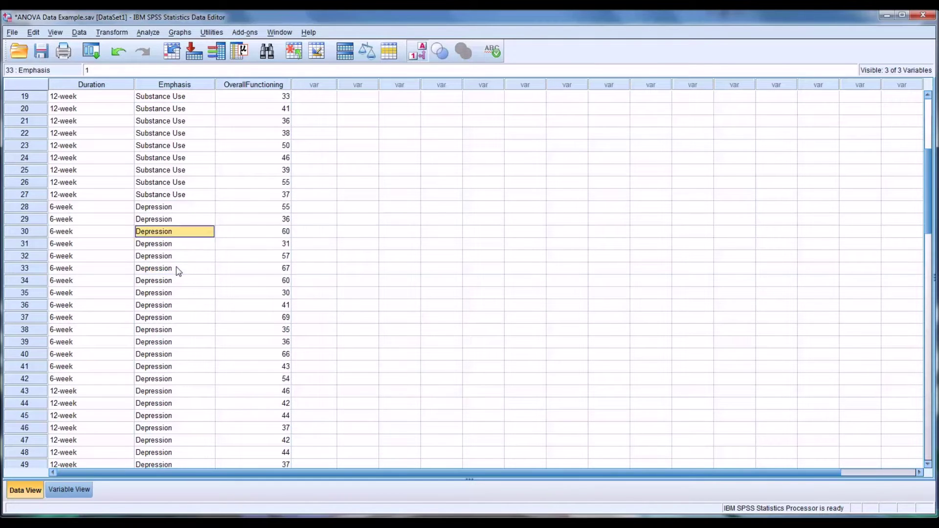
{"action": "scroll", "coordinate": [179, 283], "scroll_direction": "down", "scroll_amount": 9}
{"action": "left_click", "coordinate": [178, 345]}
{"action": "scroll", "coordinate": [178, 332], "scroll_direction": "up", "scroll_amount": 9}
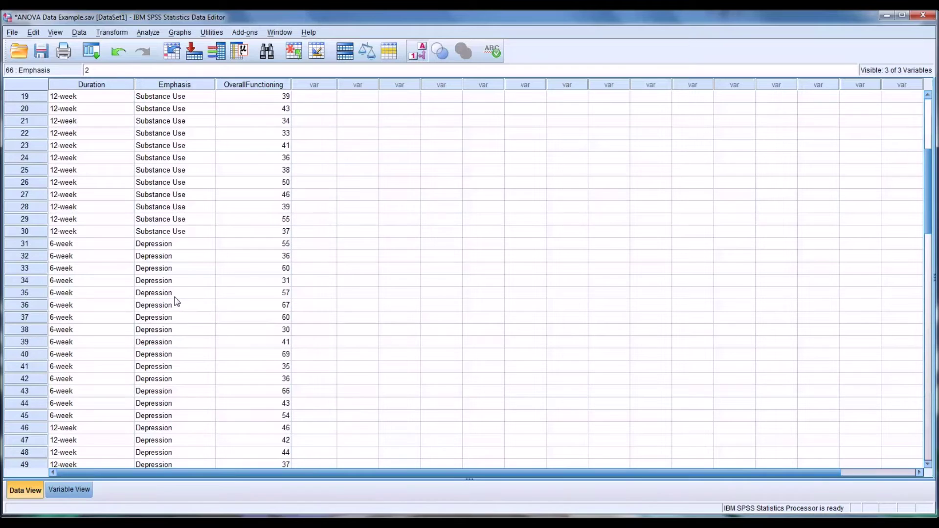
{"action": "scroll", "coordinate": [177, 296], "scroll_direction": "up", "scroll_amount": 6}
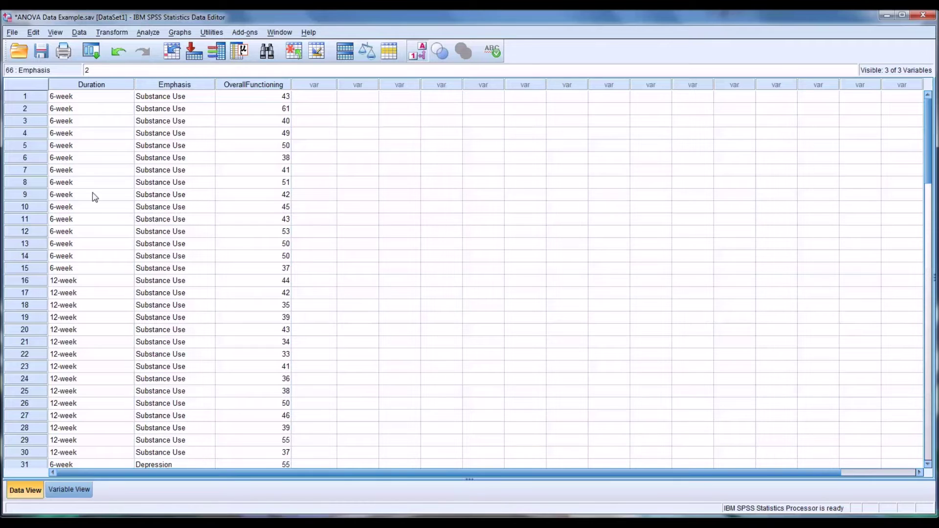
Open the Univariate General Linear Model dialog from the Analyze menu.
{"action": "left_click", "coordinate": [93, 86]}
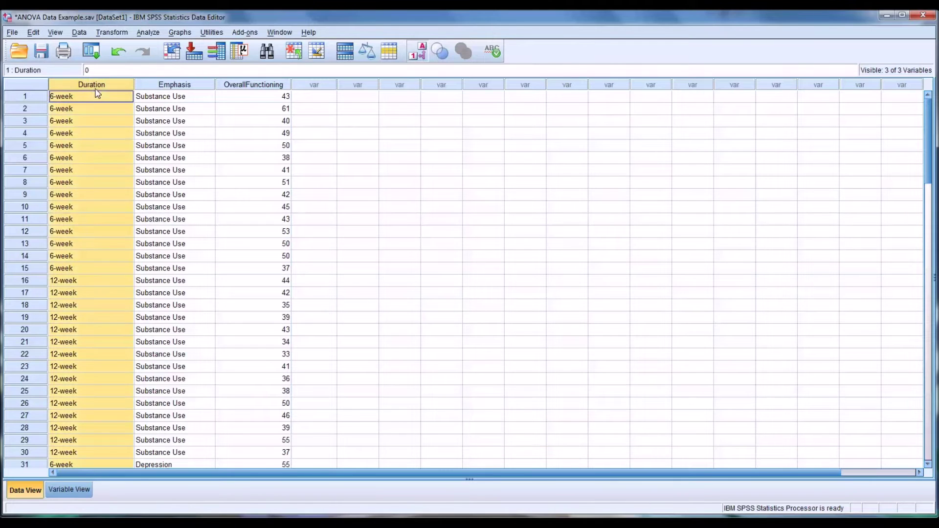
{"action": "left_click", "coordinate": [171, 86]}
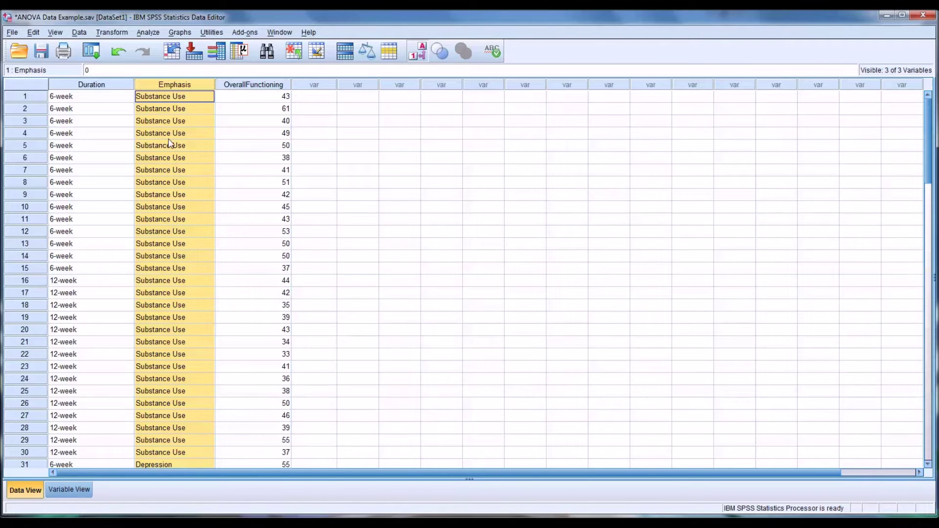
{"action": "left_click", "coordinate": [96, 88]}
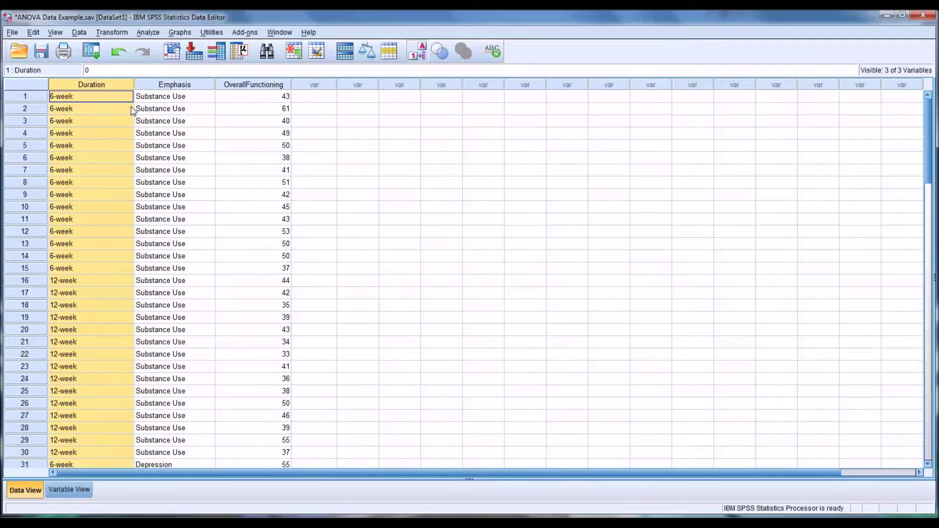
{"action": "left_click", "coordinate": [149, 34]}
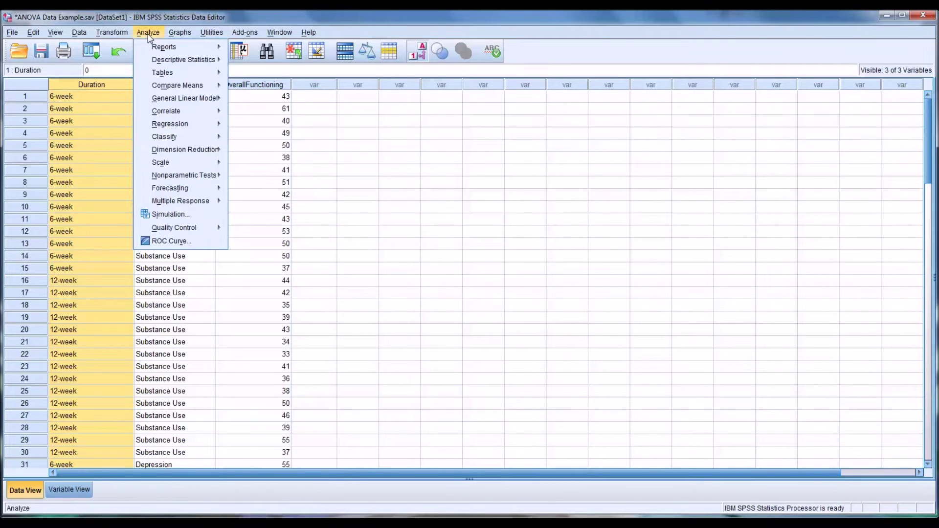
{"action": "mouse_move", "coordinate": [183, 103]}
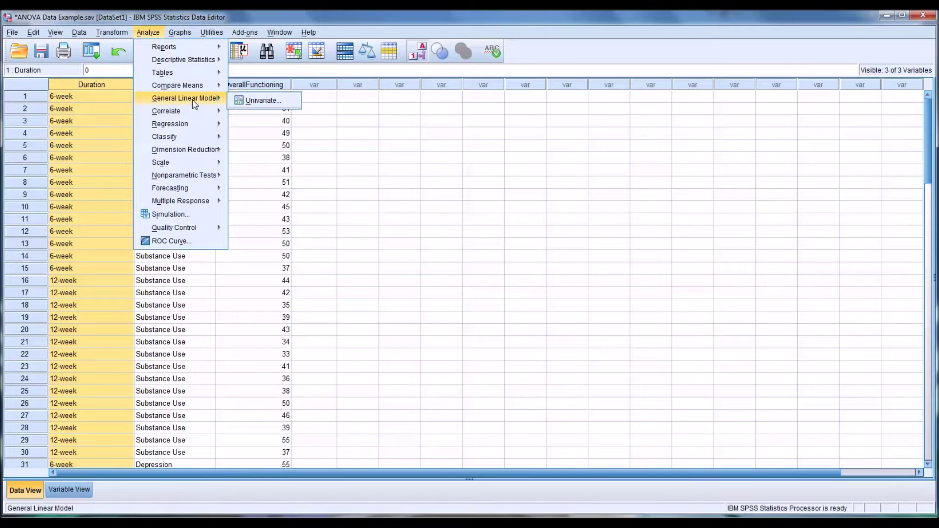
{"action": "left_click", "coordinate": [258, 102]}
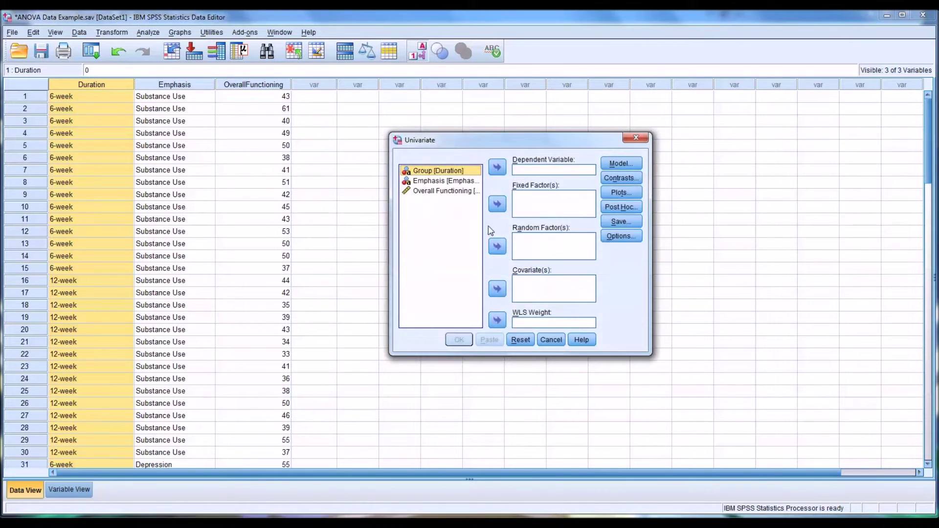
Make Overall Functioning the dependent variable in the Univariate dialog.
{"action": "left_click_drag", "start_coordinate": [470, 142], "coordinate": [396, 165]}
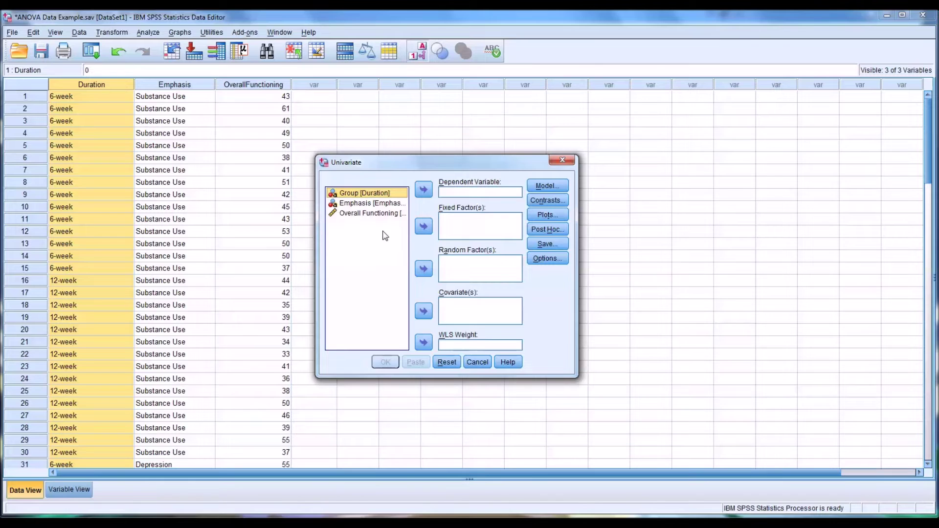
{"action": "left_click", "coordinate": [364, 214]}
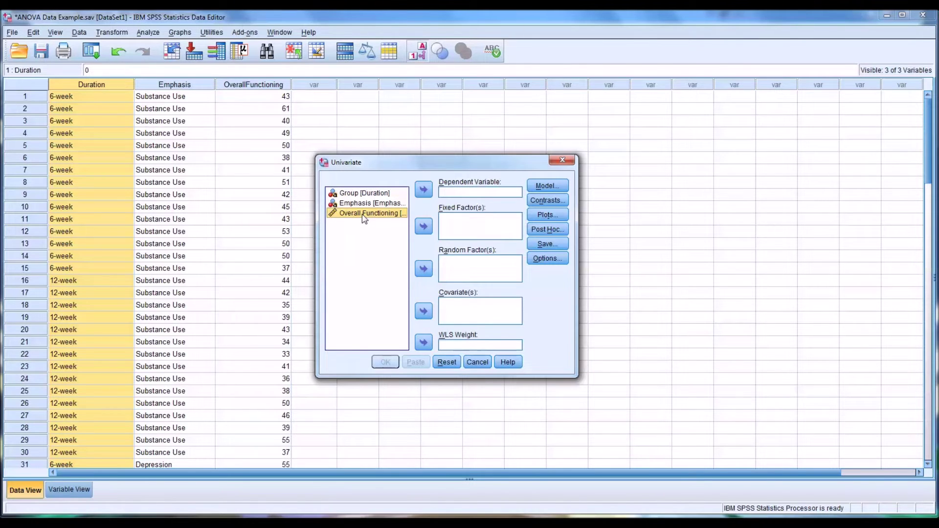
{"action": "left_click_drag", "start_coordinate": [365, 219], "coordinate": [394, 223]}
{"action": "left_click", "coordinate": [429, 195]}
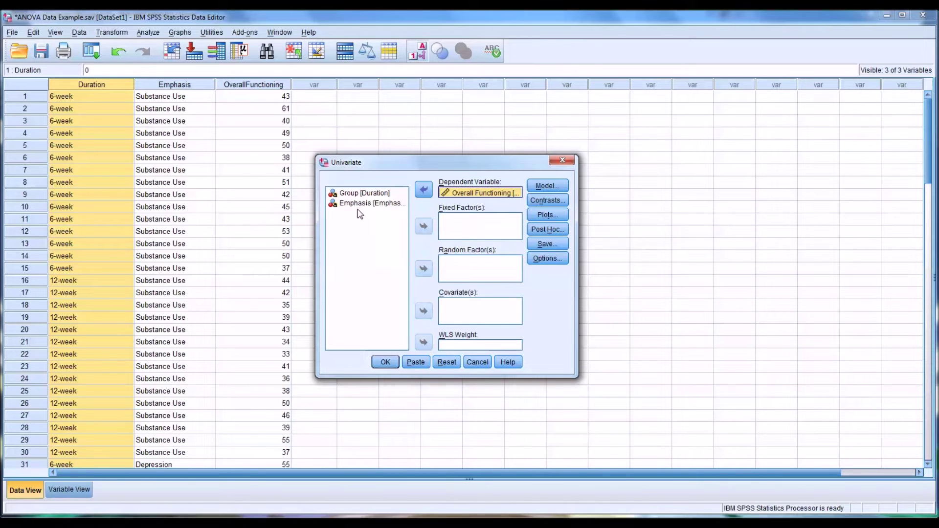
Add Duration and Emphasis as fixed factors.
{"action": "left_click", "coordinate": [357, 195]}
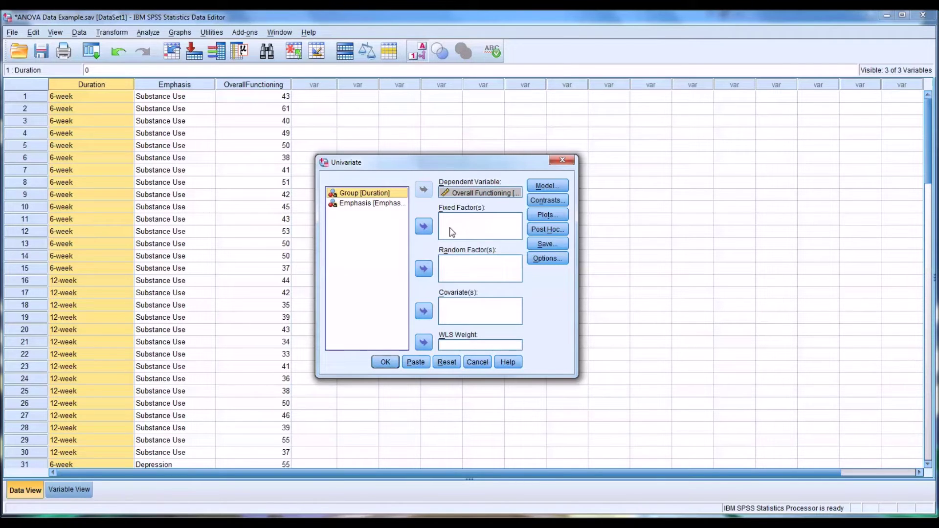
{"action": "left_click", "coordinate": [424, 229]}
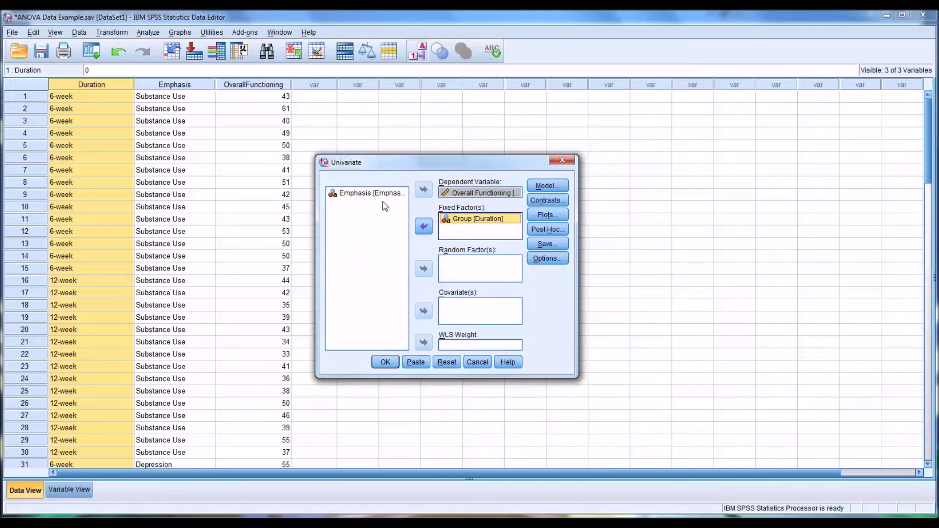
{"action": "left_click", "coordinate": [381, 196]}
{"action": "left_click", "coordinate": [424, 226]}
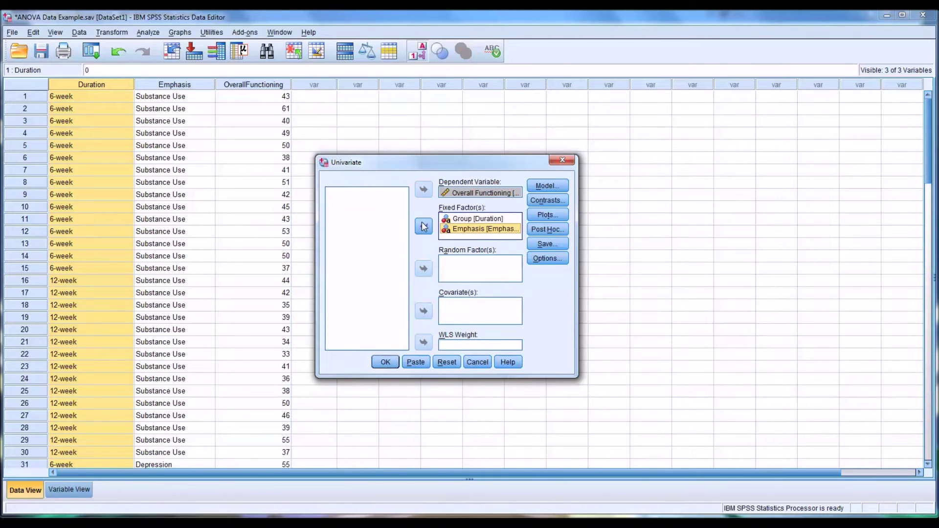
Add a Duration*Emphasis profile plot with Duration on the horizontal axis and Emphasis as separate lines, then run the ANOVA.
{"action": "left_click", "coordinate": [561, 217]}
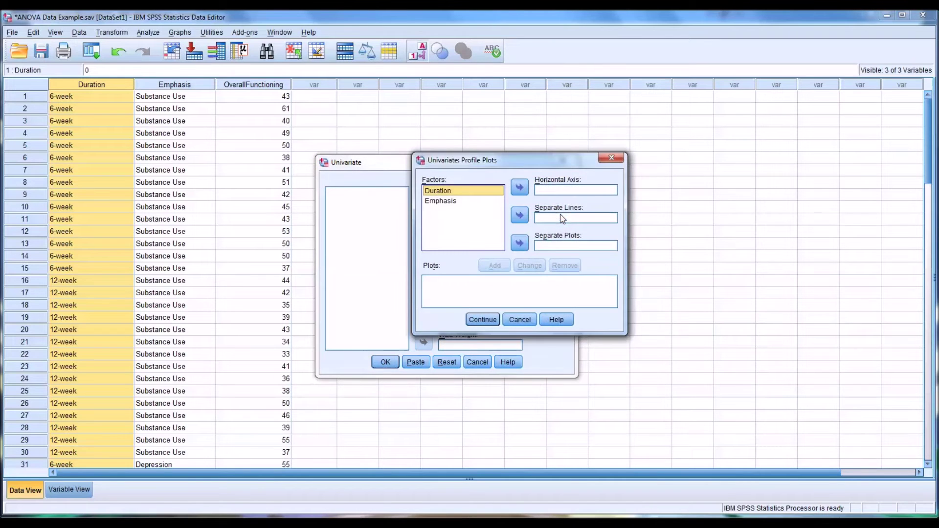
{"action": "left_click", "coordinate": [519, 188]}
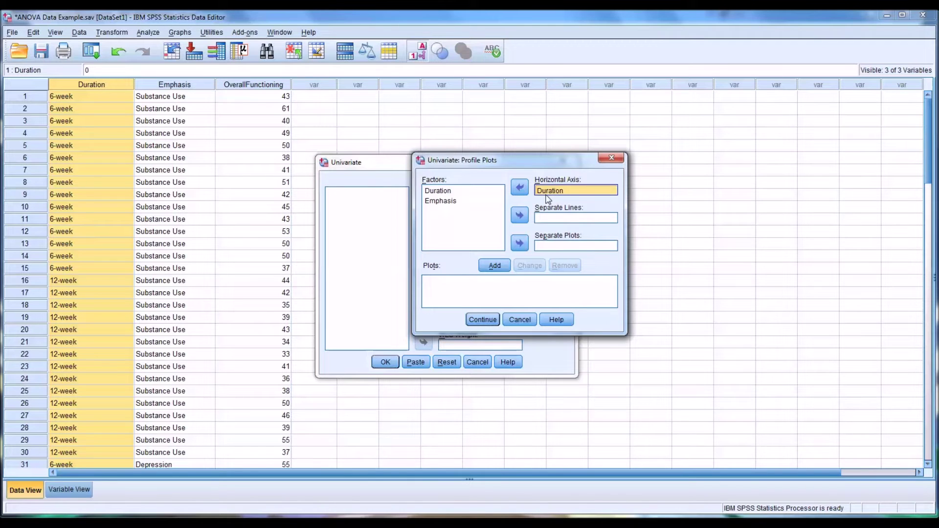
{"action": "left_click", "coordinate": [450, 201]}
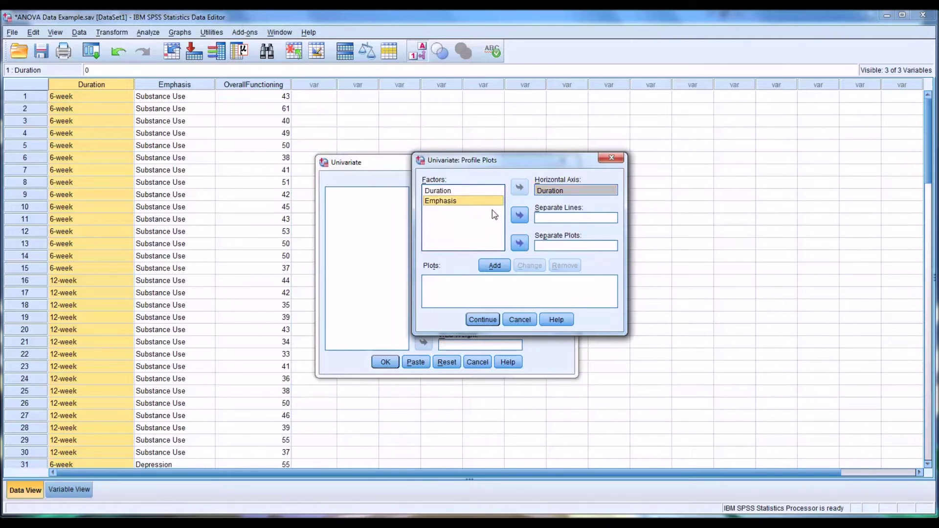
{"action": "left_click", "coordinate": [521, 216]}
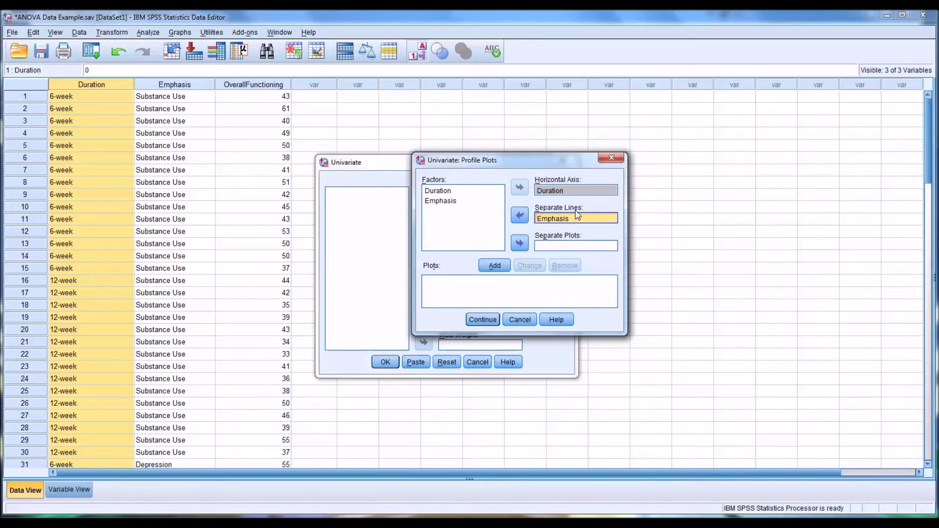
{"action": "left_click", "coordinate": [495, 267]}
{"action": "left_click", "coordinate": [486, 321]}
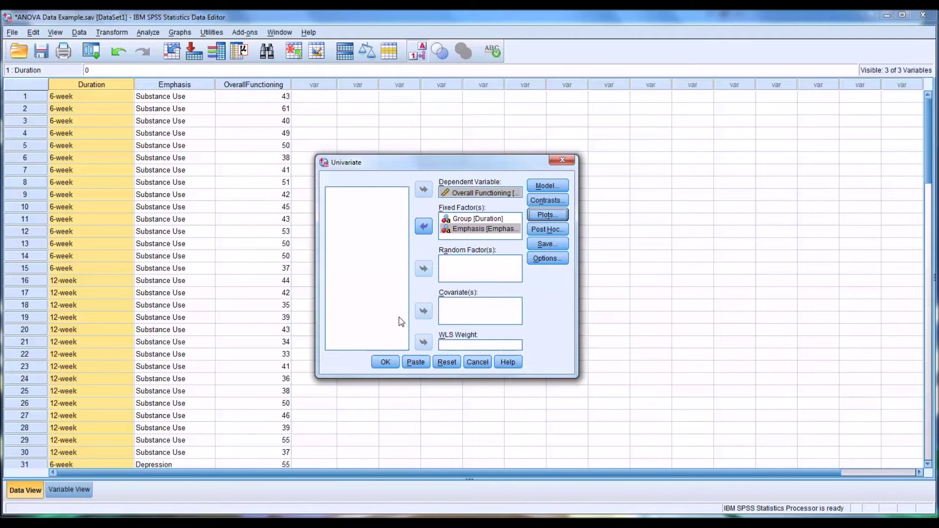
{"action": "left_click", "coordinate": [385, 363]}
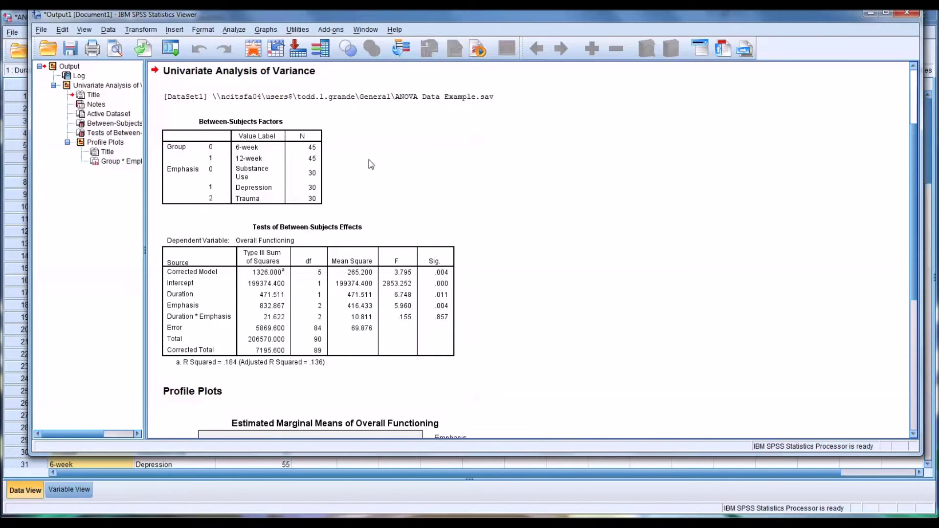
Check the group sizes in the Between-Subjects Factors table and scroll through the ANOVA output.
{"action": "left_click", "coordinate": [320, 144]}
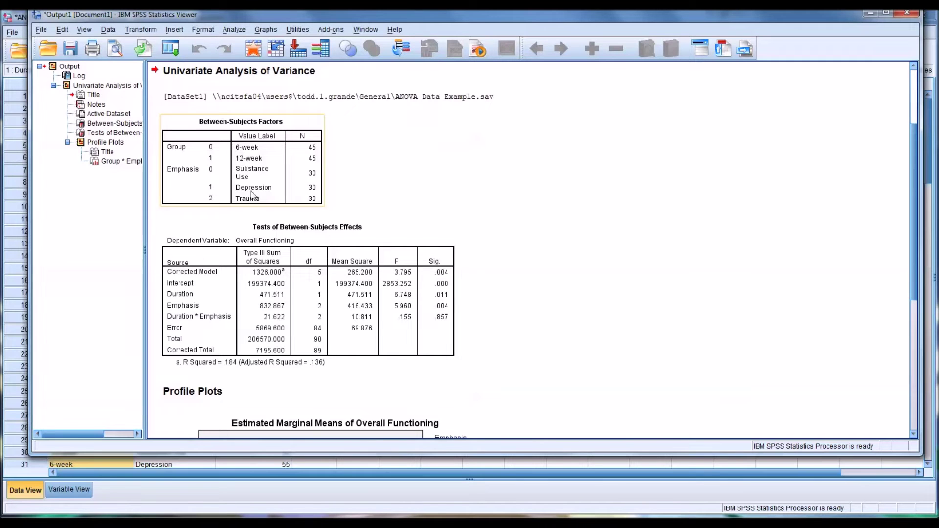
{"action": "scroll", "coordinate": [255, 199], "scroll_direction": "down", "scroll_amount": 4}
{"action": "scroll", "coordinate": [265, 206], "scroll_direction": "up", "scroll_amount": 2}
{"action": "scroll", "coordinate": [279, 216], "scroll_direction": "up", "scroll_amount": 5}
{"action": "scroll", "coordinate": [295, 231], "scroll_direction": "down", "scroll_amount": 4}
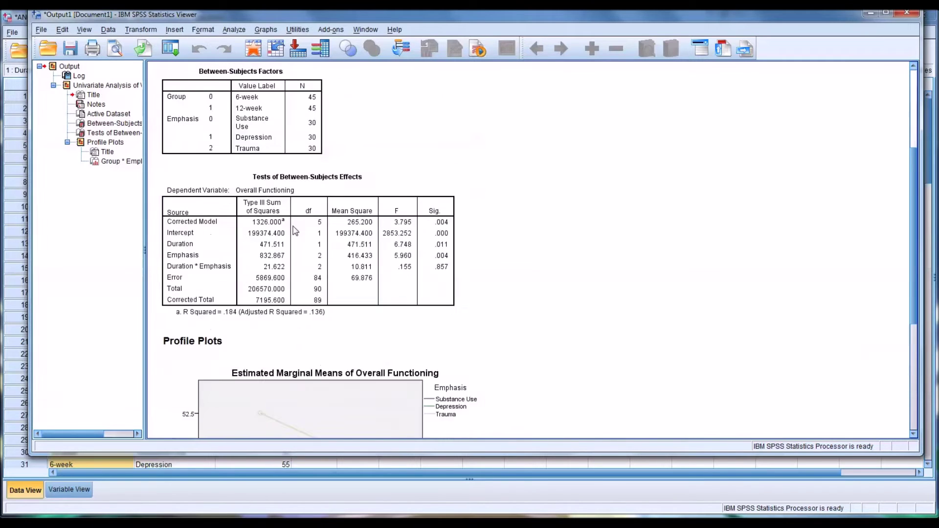
{"action": "scroll", "coordinate": [295, 231], "scroll_direction": "down", "scroll_amount": 5}
{"action": "scroll", "coordinate": [296, 232], "scroll_direction": "up", "scroll_amount": 8}
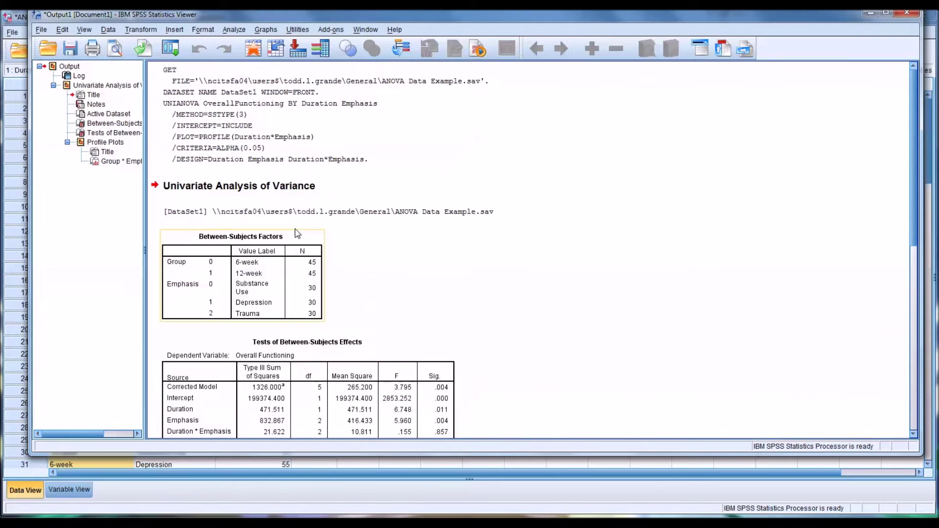
{"action": "scroll", "coordinate": [298, 233], "scroll_direction": "down", "scroll_amount": 3}
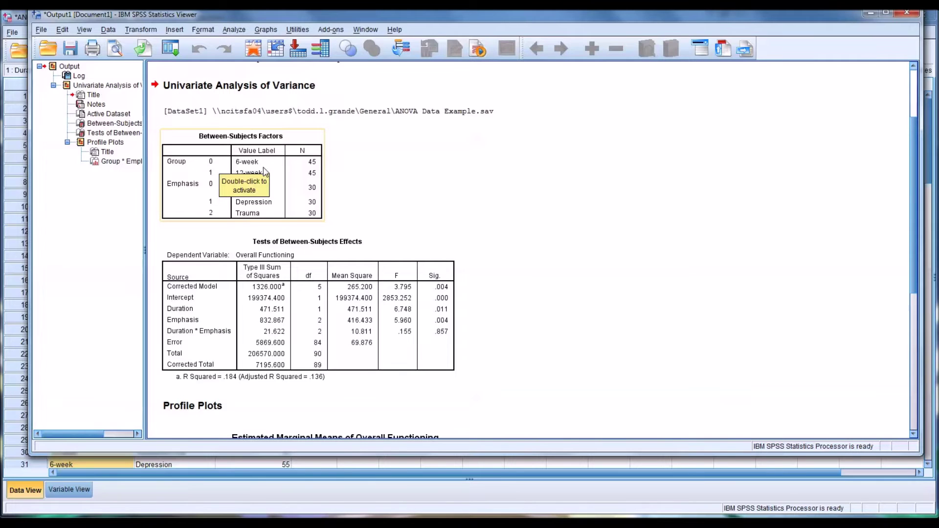
{"action": "left_click", "coordinate": [294, 169]}
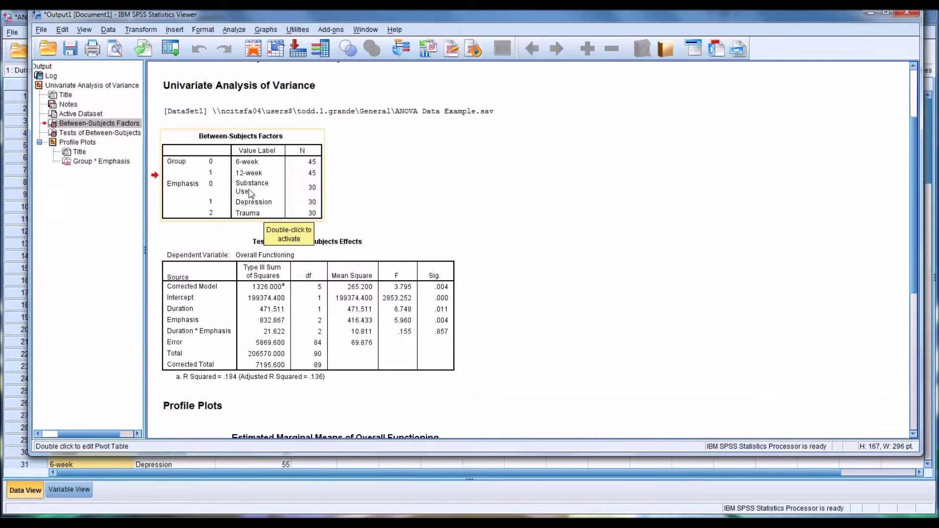
{"action": "scroll", "coordinate": [252, 201], "scroll_direction": "up", "scroll_amount": 2}
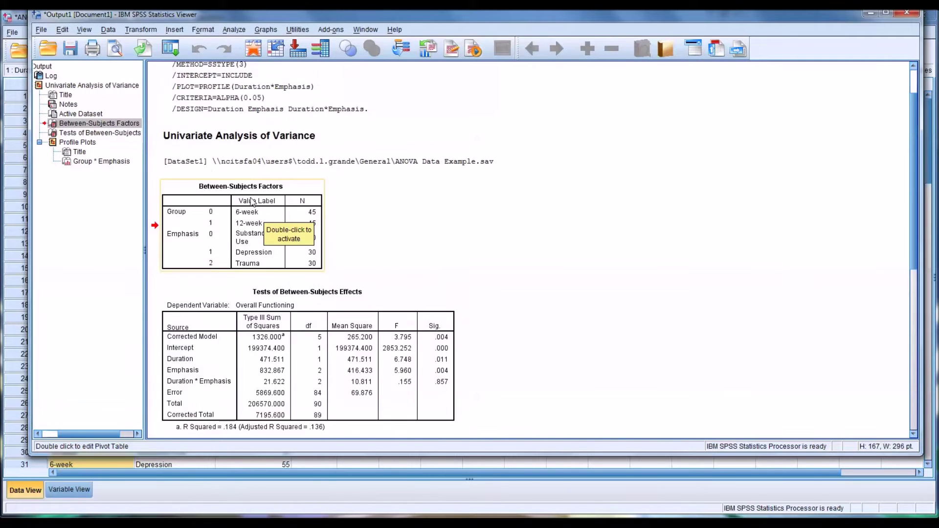
{"action": "scroll", "coordinate": [252, 201], "scroll_direction": "down", "scroll_amount": 5}
{"action": "scroll", "coordinate": [252, 201], "scroll_direction": "down", "scroll_amount": 2}
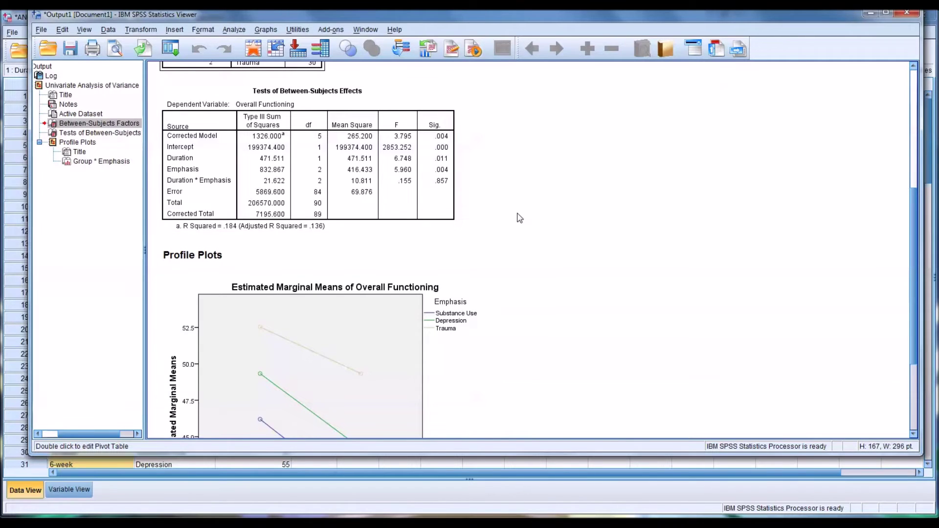
{"action": "left_click", "coordinate": [180, 164]}
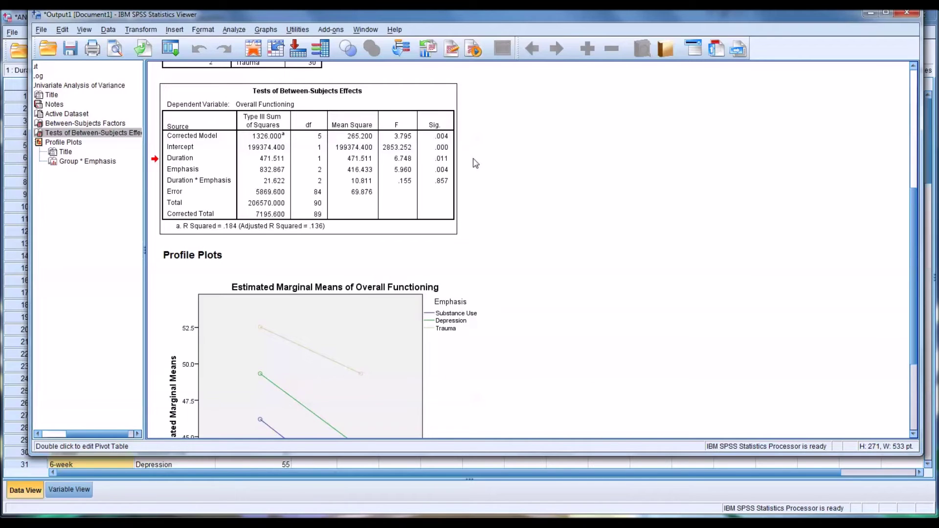
{"action": "left_click", "coordinate": [185, 164]}
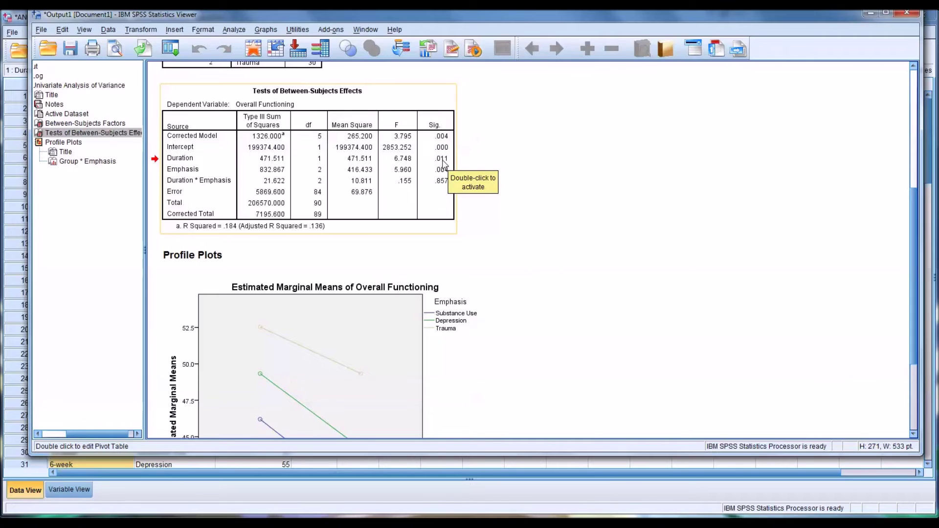
{"action": "left_click", "coordinate": [184, 164]}
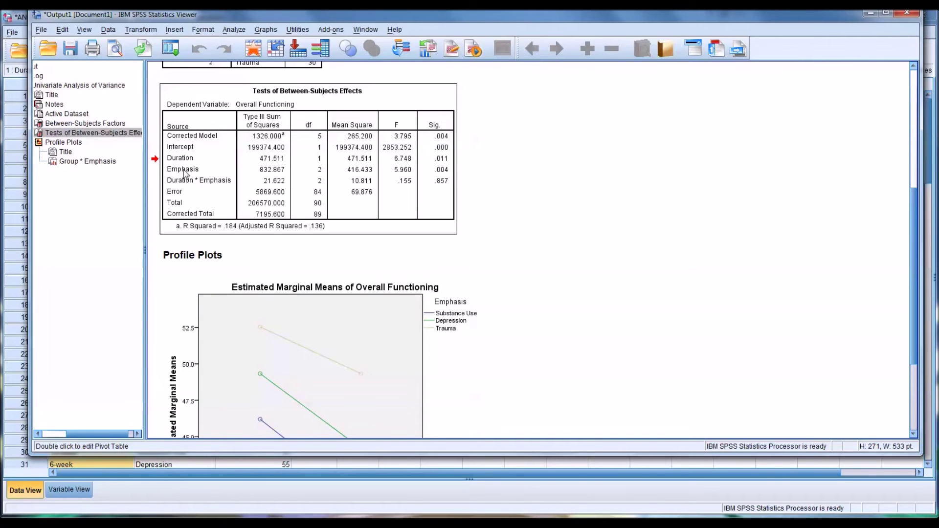
{"action": "left_click", "coordinate": [185, 174]}
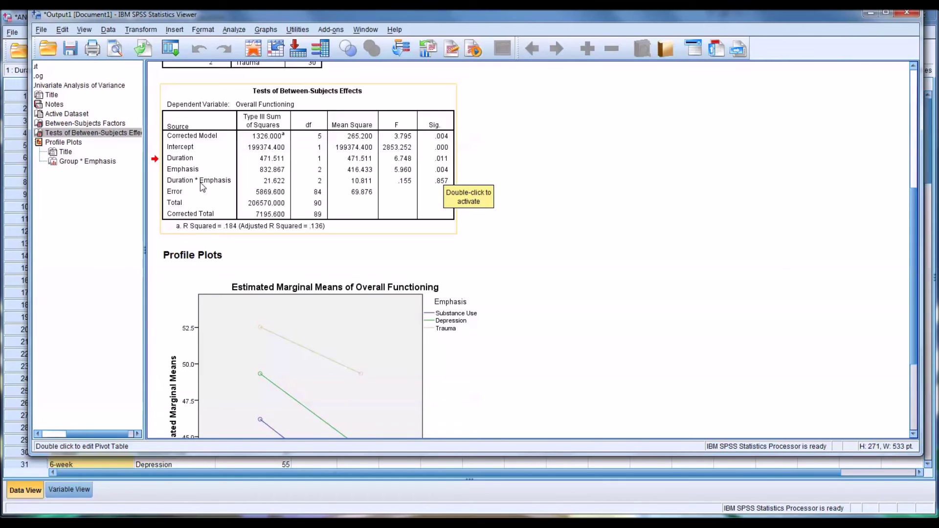
{"action": "left_click", "coordinate": [178, 184]}
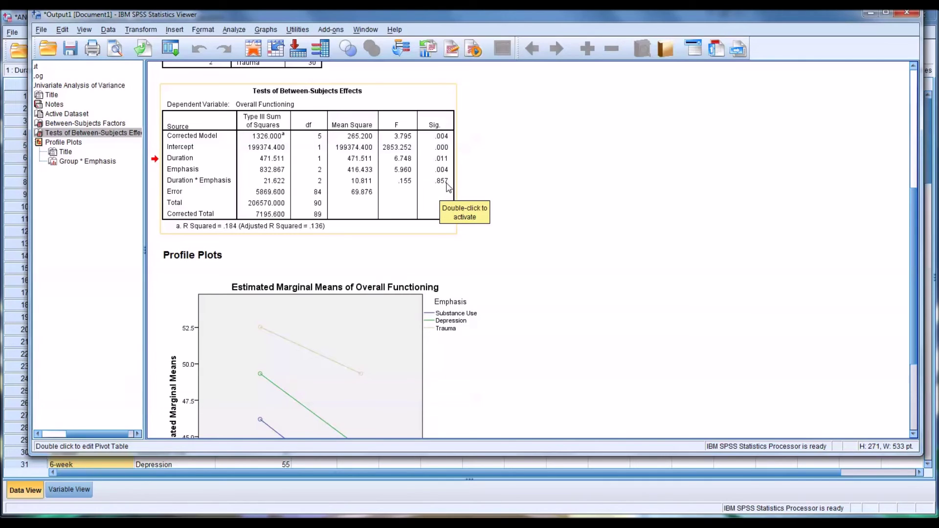
{"action": "left_click", "coordinate": [204, 185]}
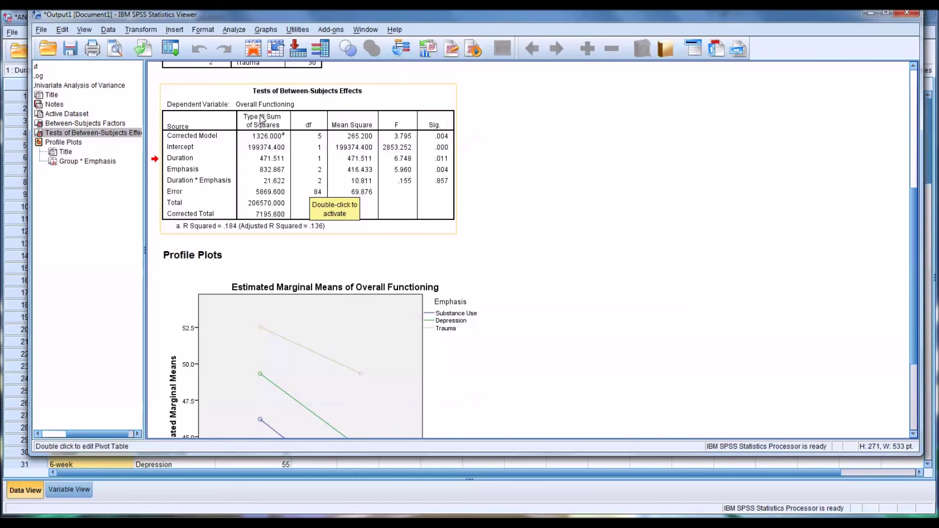
Scroll down to the Group * Emphasis profile plot of Overall Functioning means.
{"action": "scroll", "coordinate": [401, 199], "scroll_direction": "down", "scroll_amount": 5}
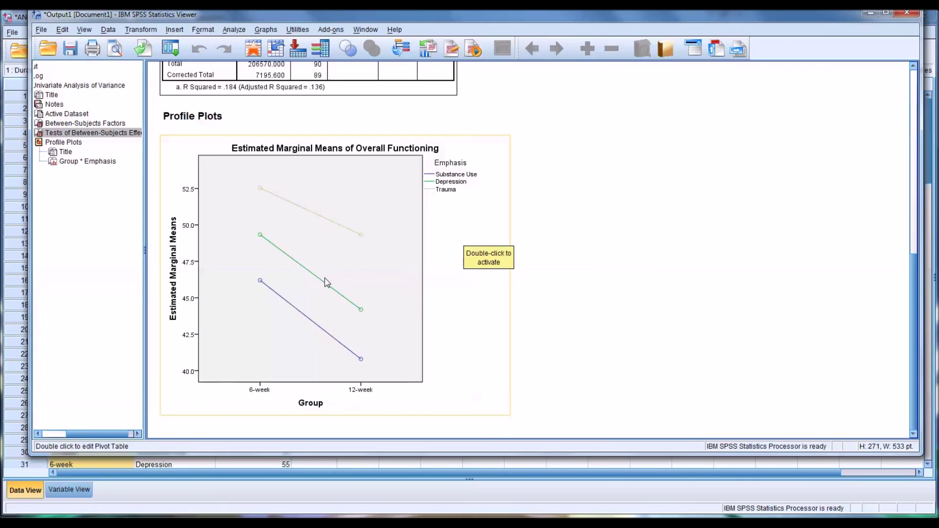
Scroll back up to the Between-Subjects Factors and Tests of Between-Subjects Effects tables.
{"action": "scroll", "coordinate": [328, 287], "scroll_direction": "up", "scroll_amount": 10}
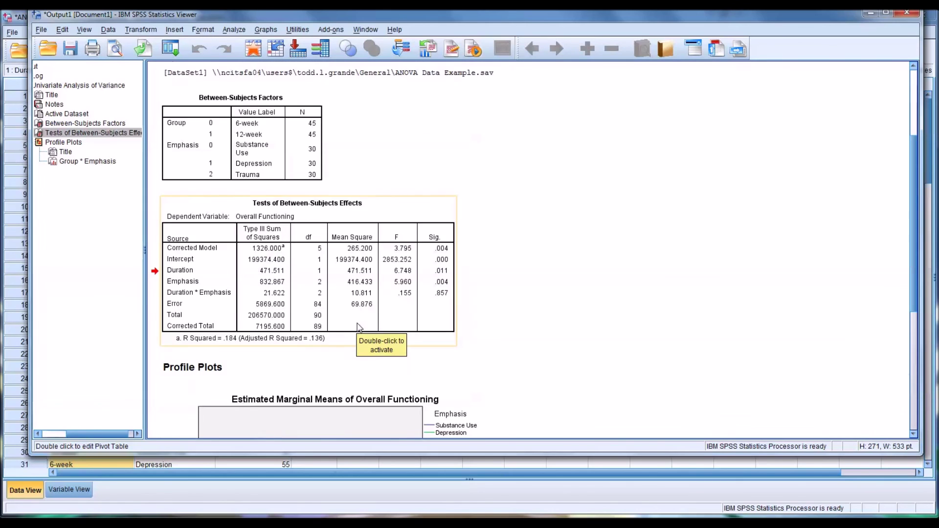